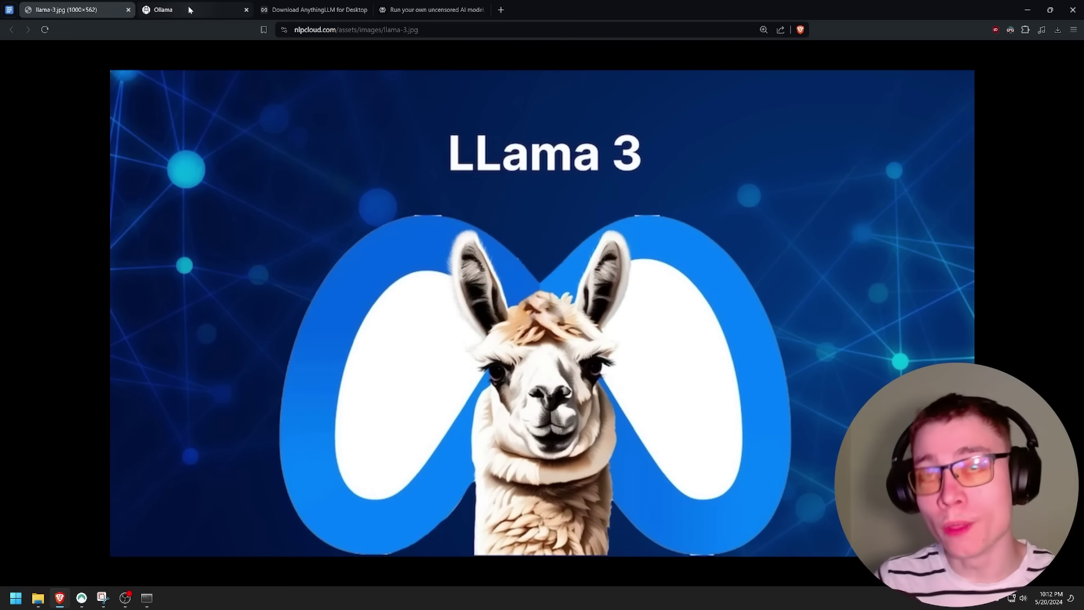
Leave the AnythingLLM chat and switch to the Ollama tab in the browser
left_click(188, 9)
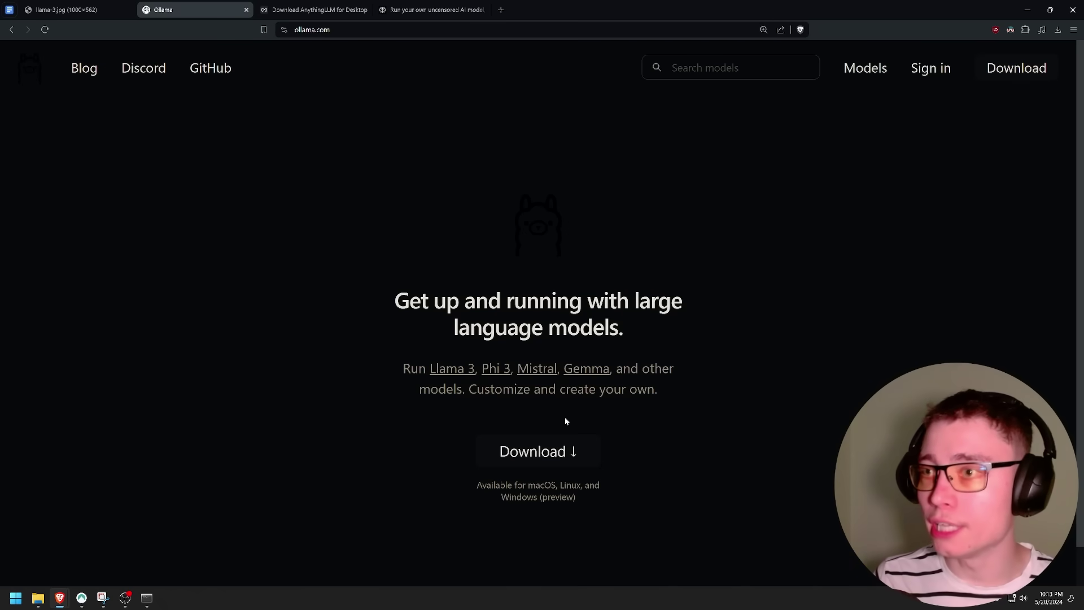
Toggle Dark Reader off and back on, then go to the Download Ollama page
left_click(1011, 30)
left_click(994, 69)
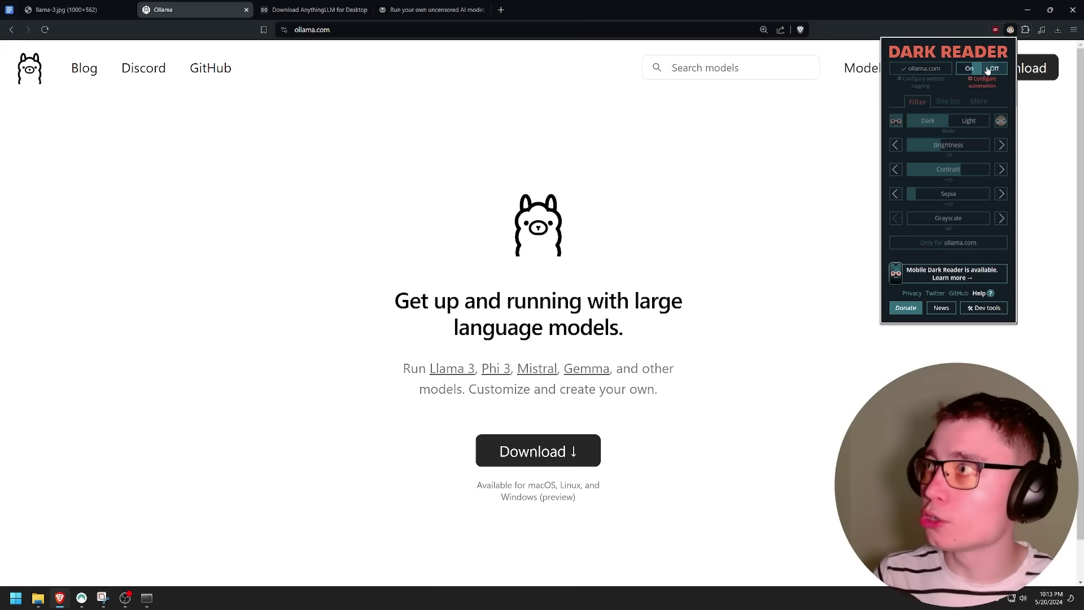
left_click(970, 68)
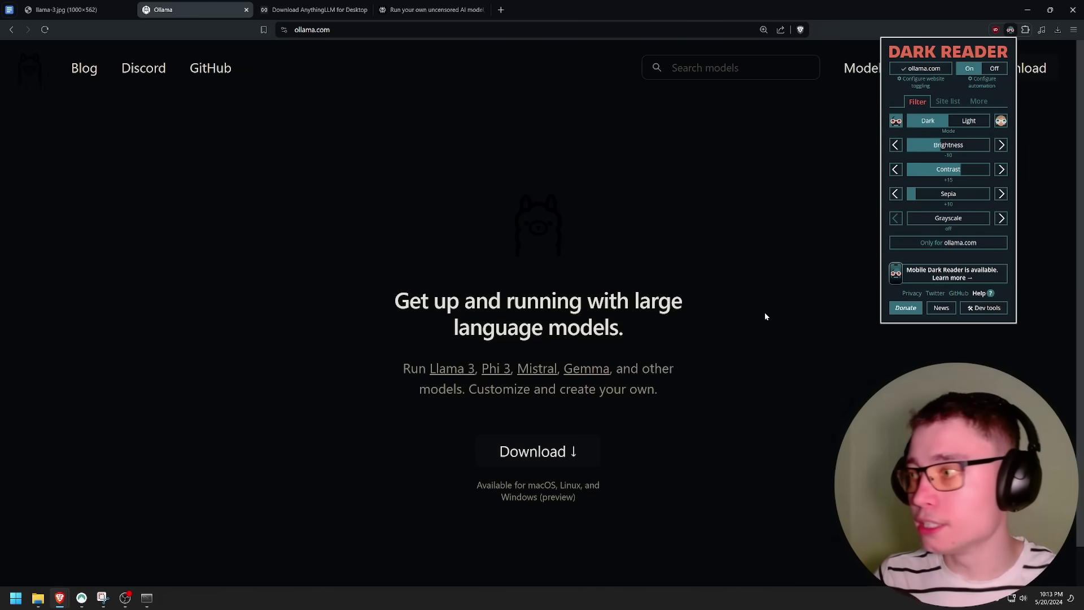
left_click(750, 314)
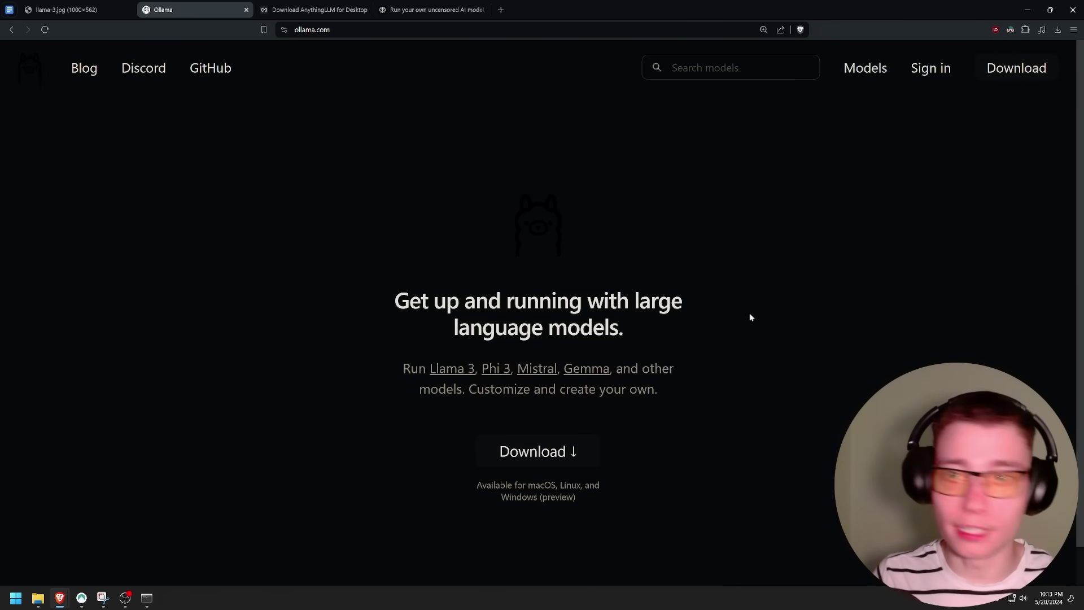
left_click(528, 457)
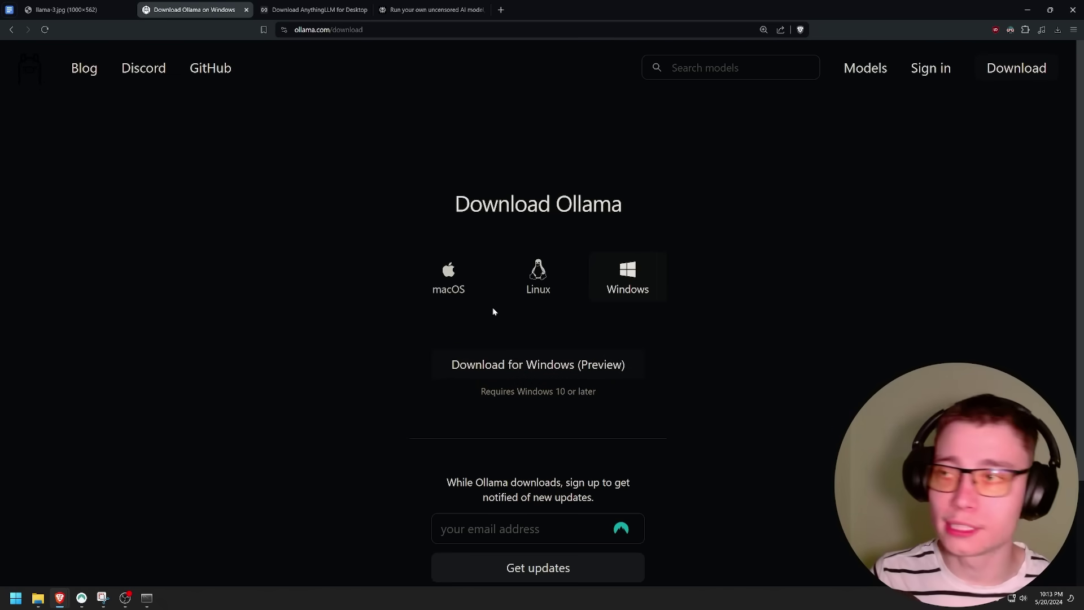
Choose the Windows download option, glance at AnythingLLM, then switch to Anaconda Prompt
left_click(444, 285)
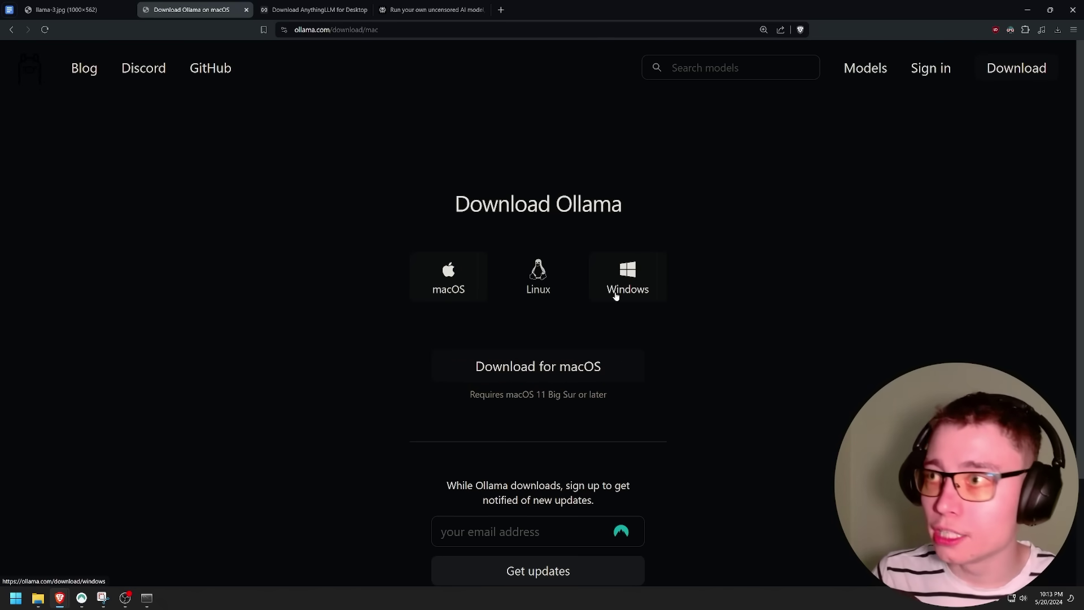
left_click(626, 299)
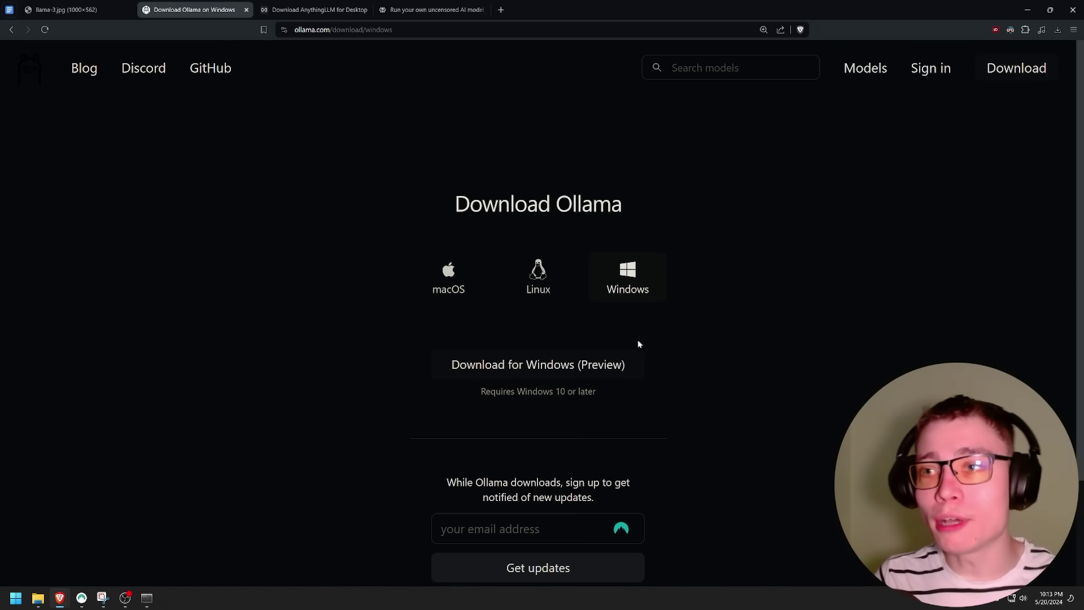
left_click(310, 9)
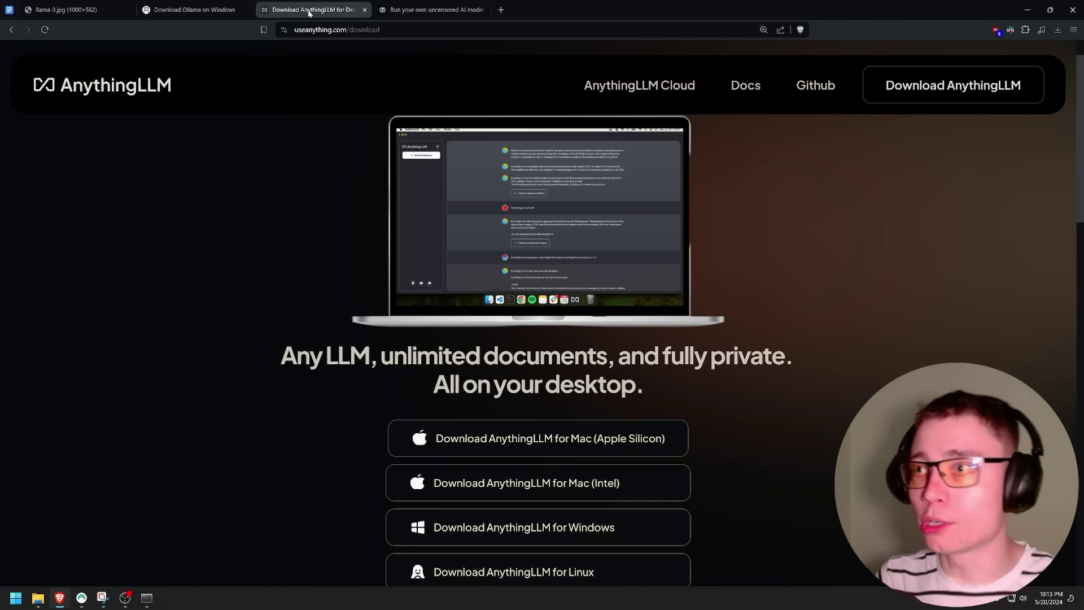
left_click(182, 13)
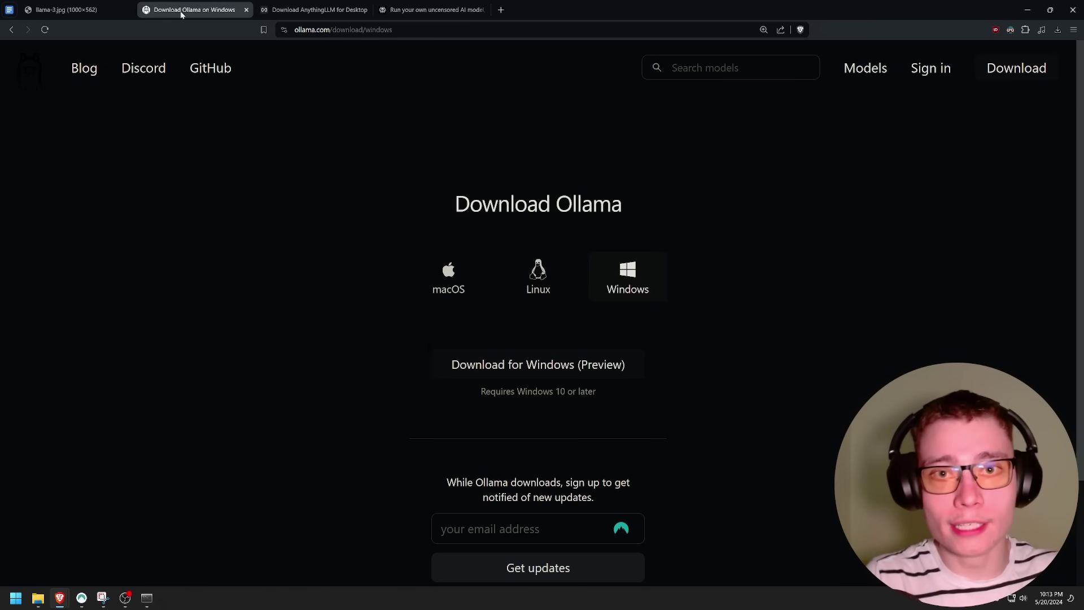
key("alt+Tab")
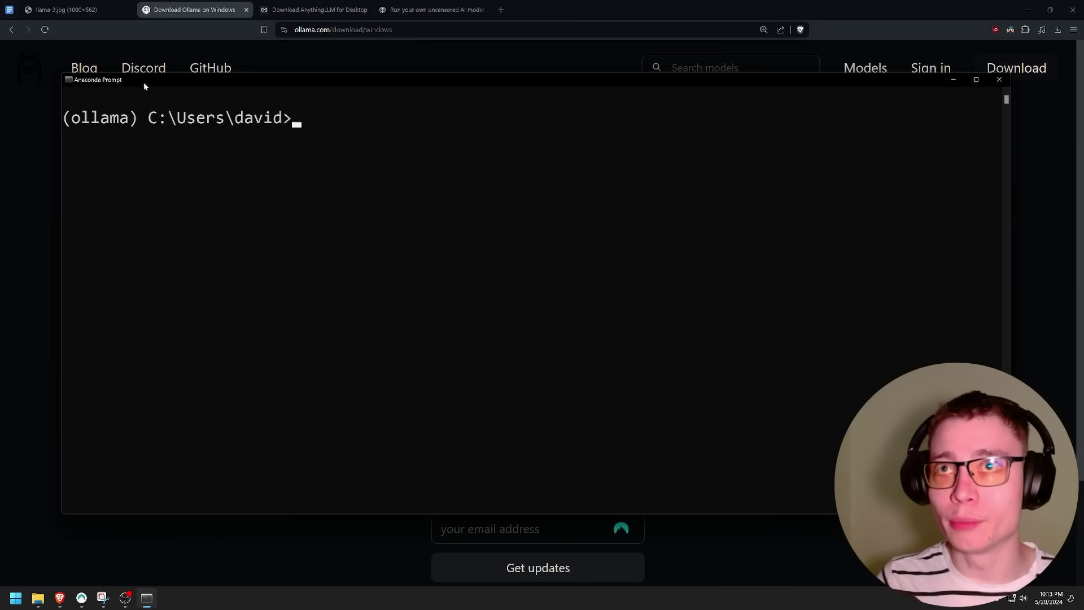
left_click_drag(138, 90, 150, 101)
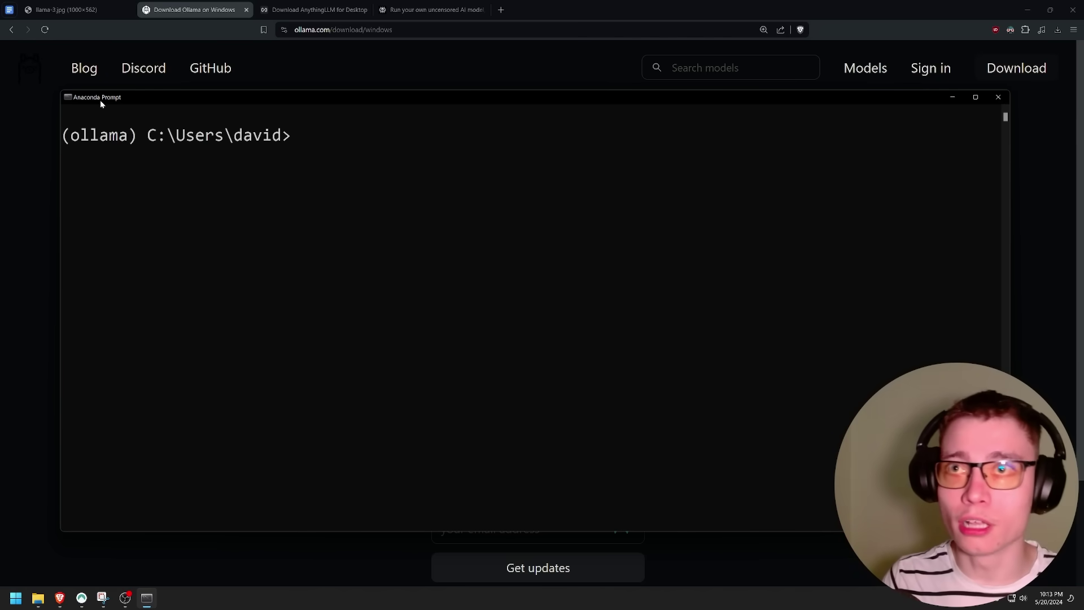
key("super+r")
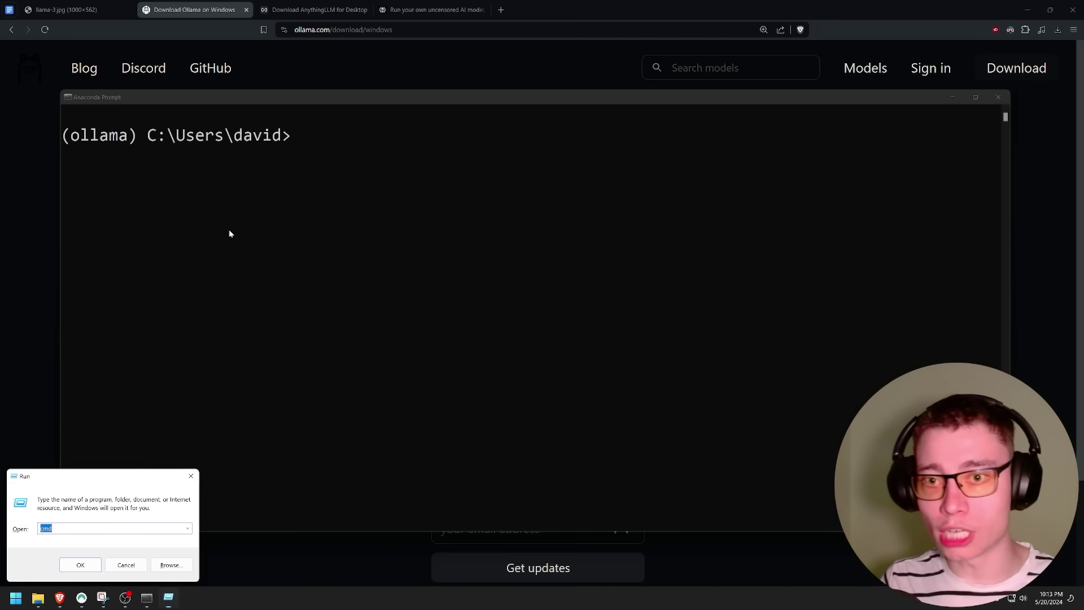
left_click(79, 564)
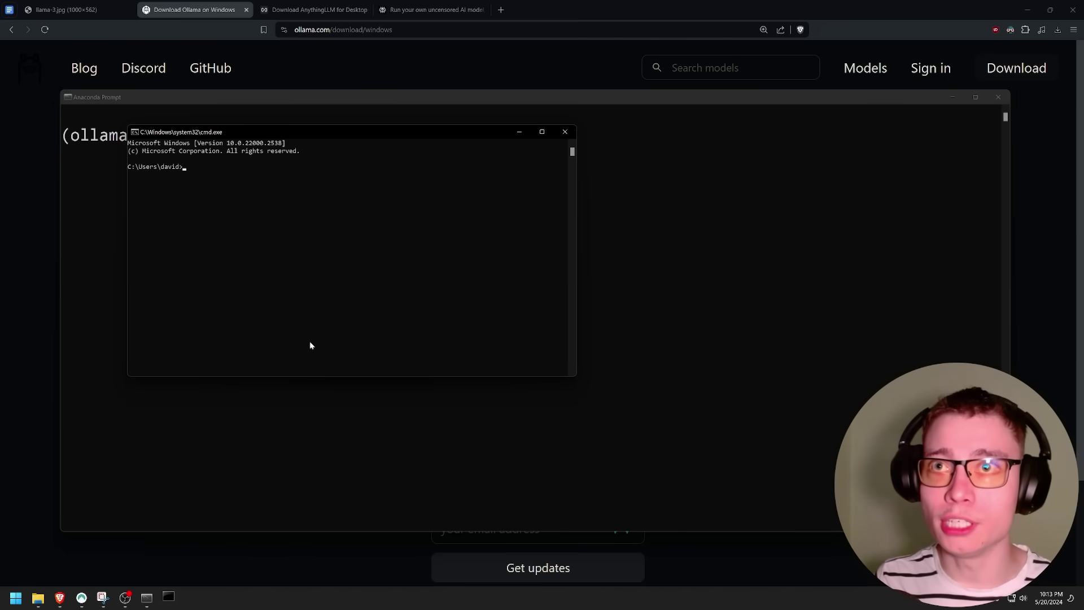
left_click(565, 131)
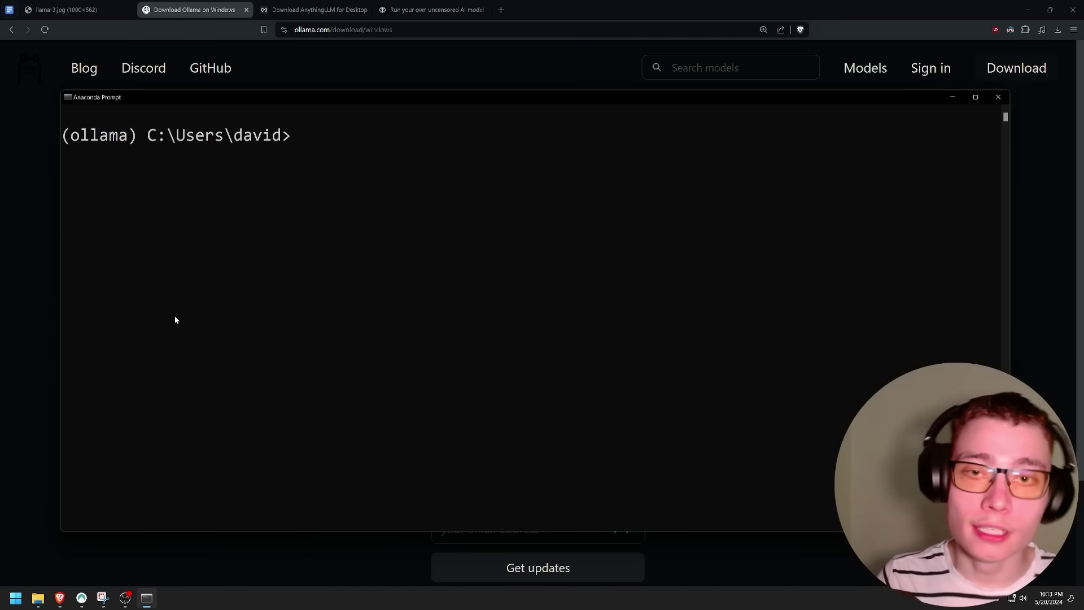
Return to the browser, zoom in, and open the Models library listing llama3 and phi3
left_click(28, 274)
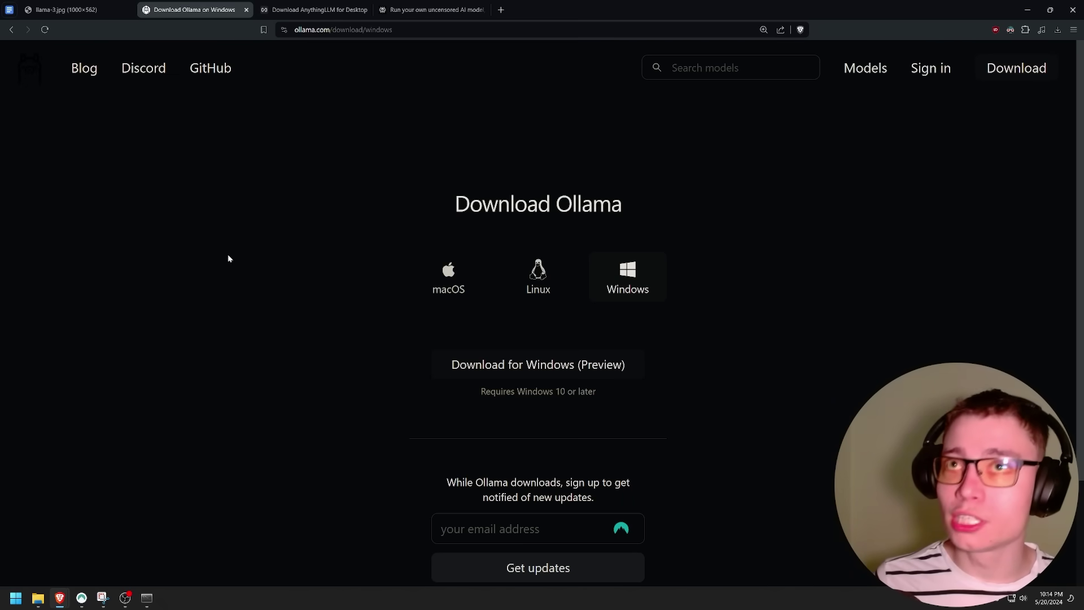
key("ctrl+plus")
key("ctrl+plus")
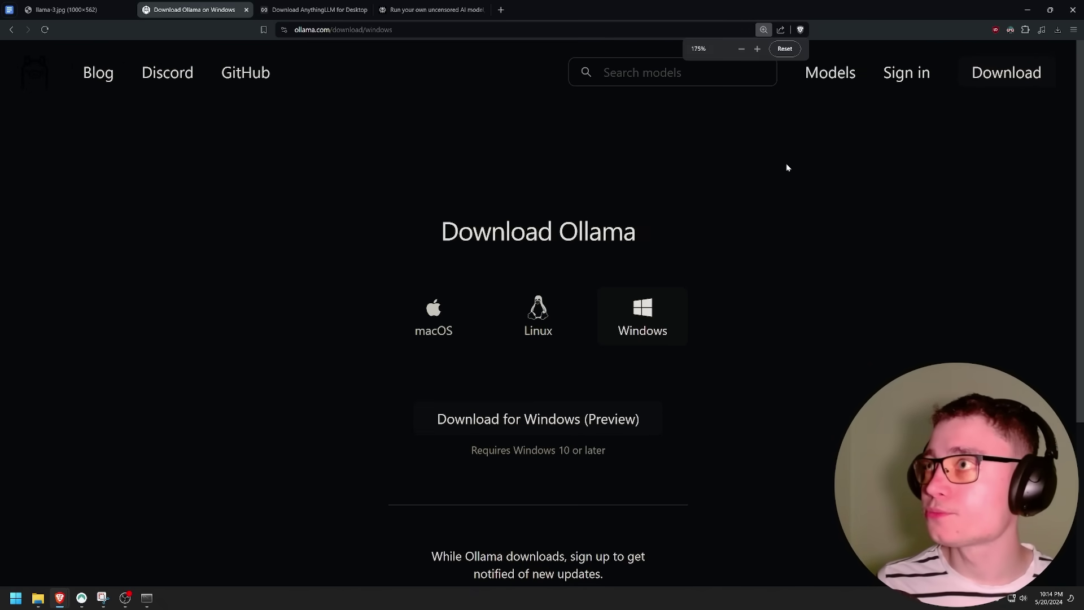
left_click(795, 84)
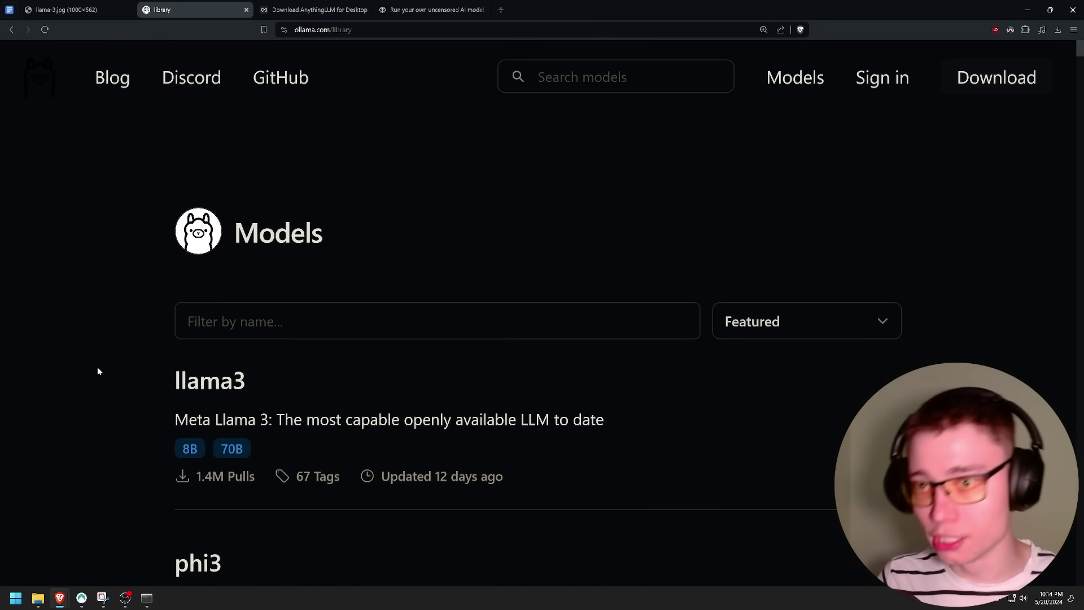
Filter the models by 'llama3' and open the dolphin-llama3 model page
key("slash")
type("llama3")
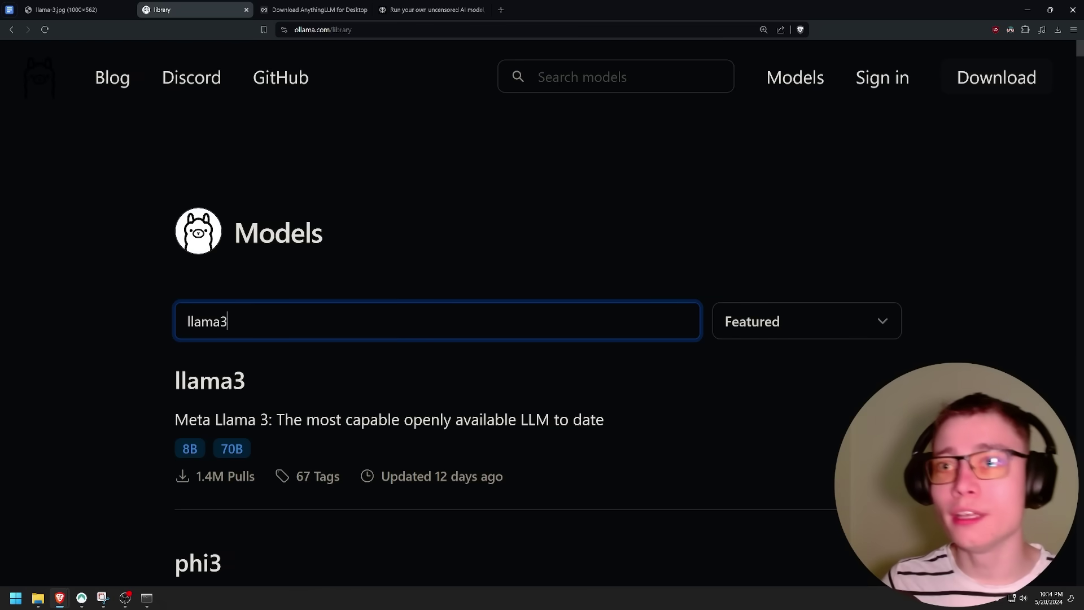
left_click(109, 269)
scroll(106, 282, "down", 4)
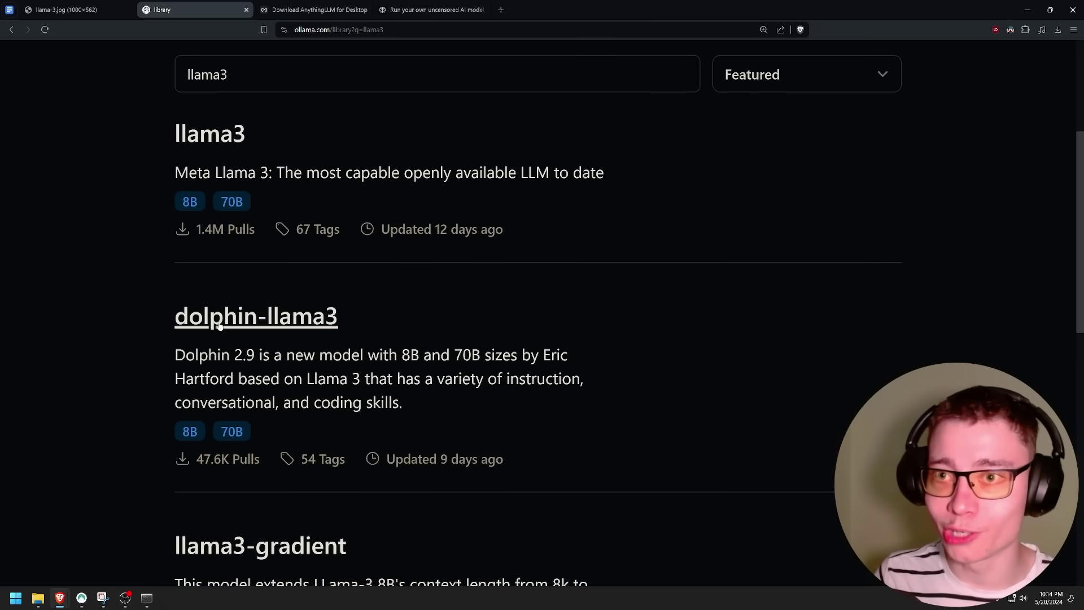
left_click(243, 317)
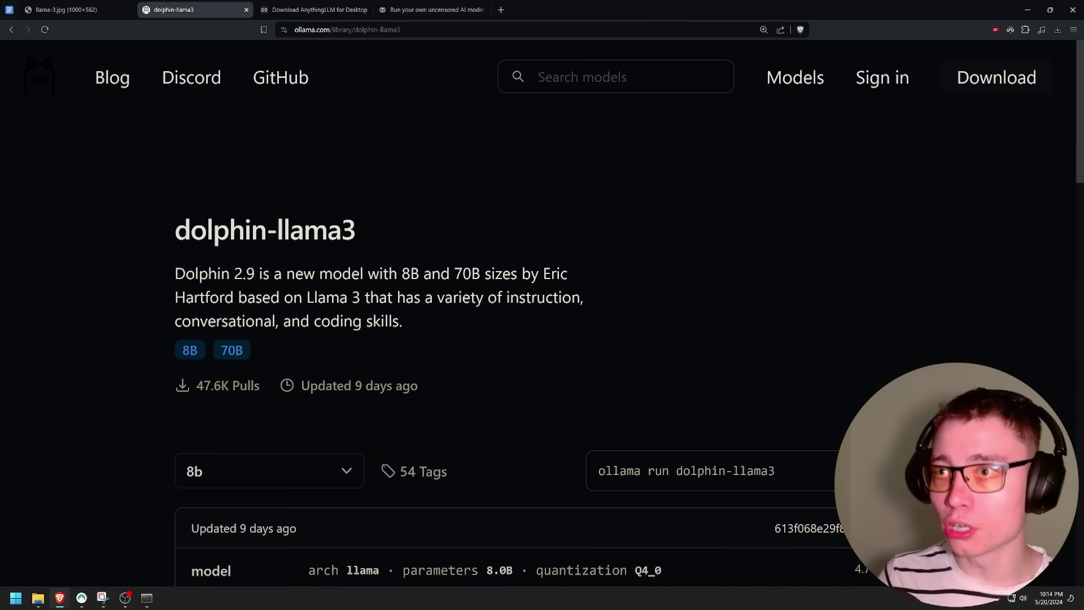
Highlight the 8B and 70B sizes, last-updated date and 47.6K pull count
double_click(410, 273)
left_click_drag(455, 273, 471, 273)
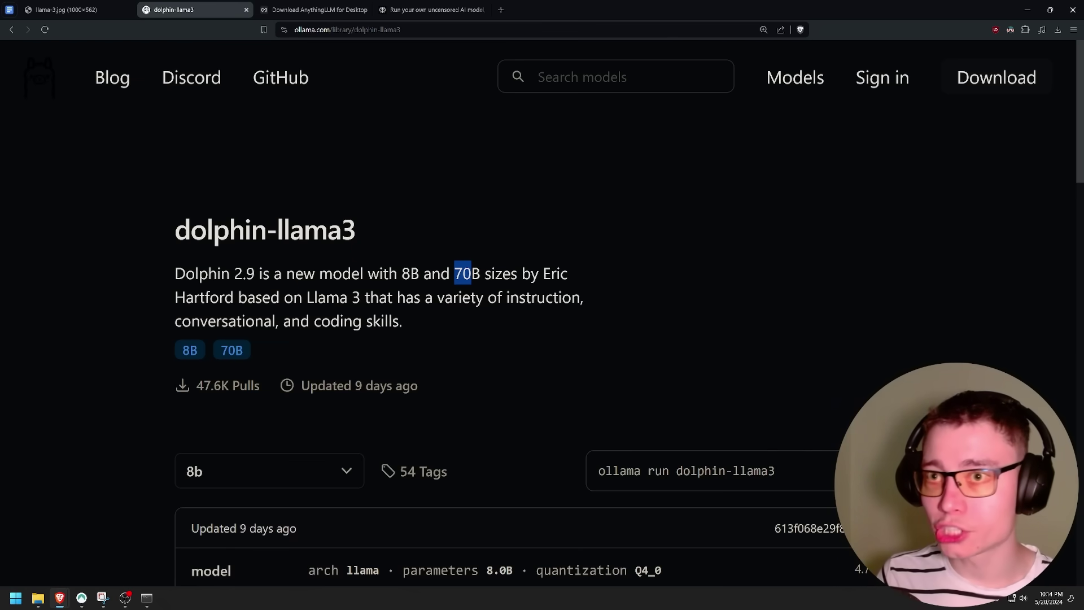
left_click_drag(175, 320, 218, 320)
left_click_drag(435, 322, 331, 321)
scroll(344, 317, "down", 2)
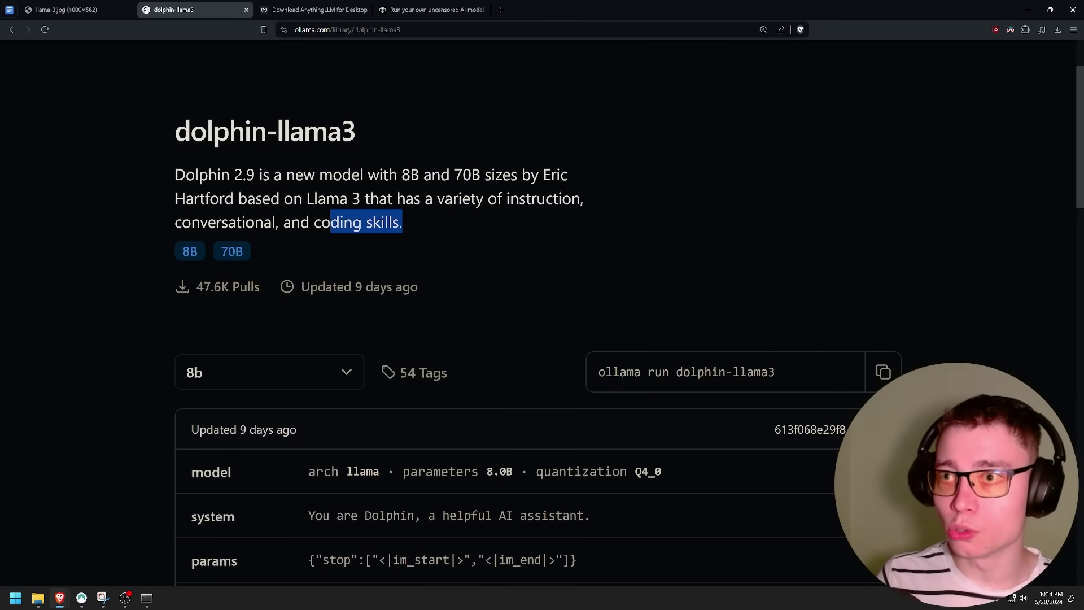
left_click_drag(421, 287, 268, 288)
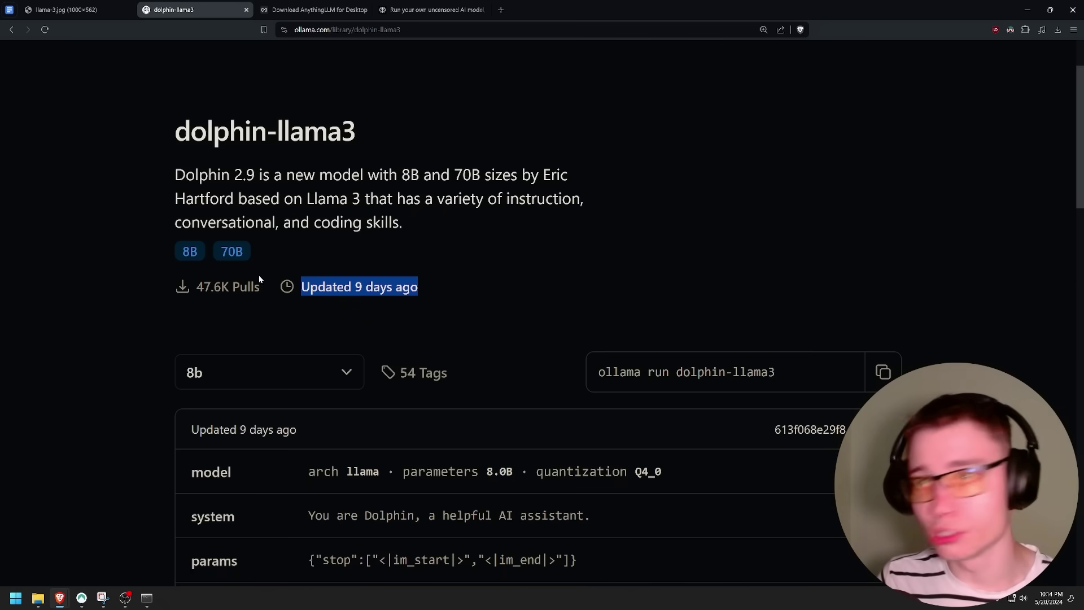
left_click_drag(196, 286, 254, 287)
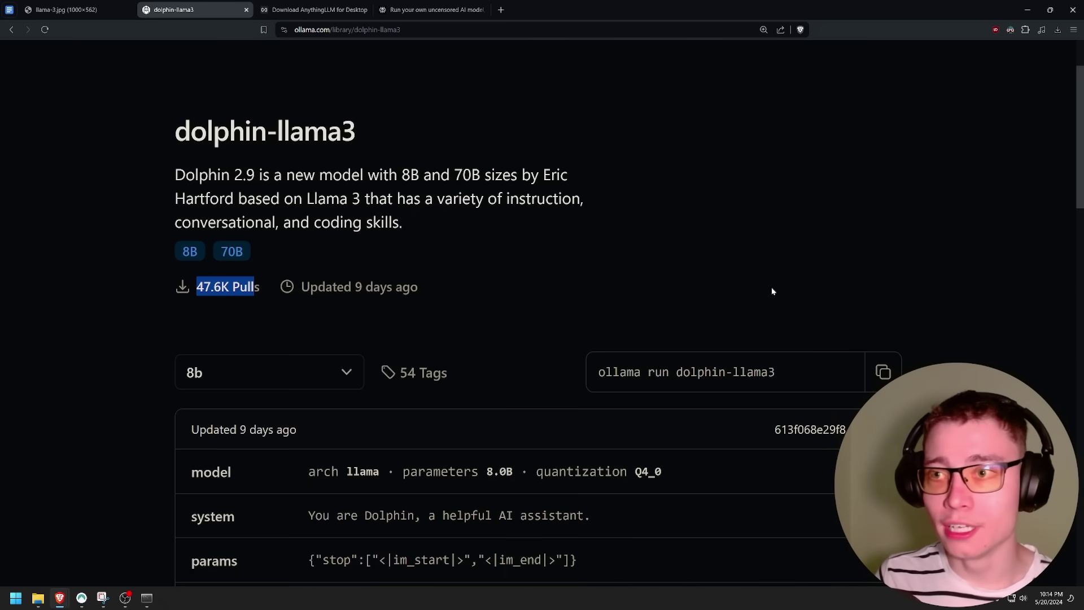
Scroll past the model details table to the Dolphin 2.9 Llama 3 Readme
scroll(894, 270, "down", 1)
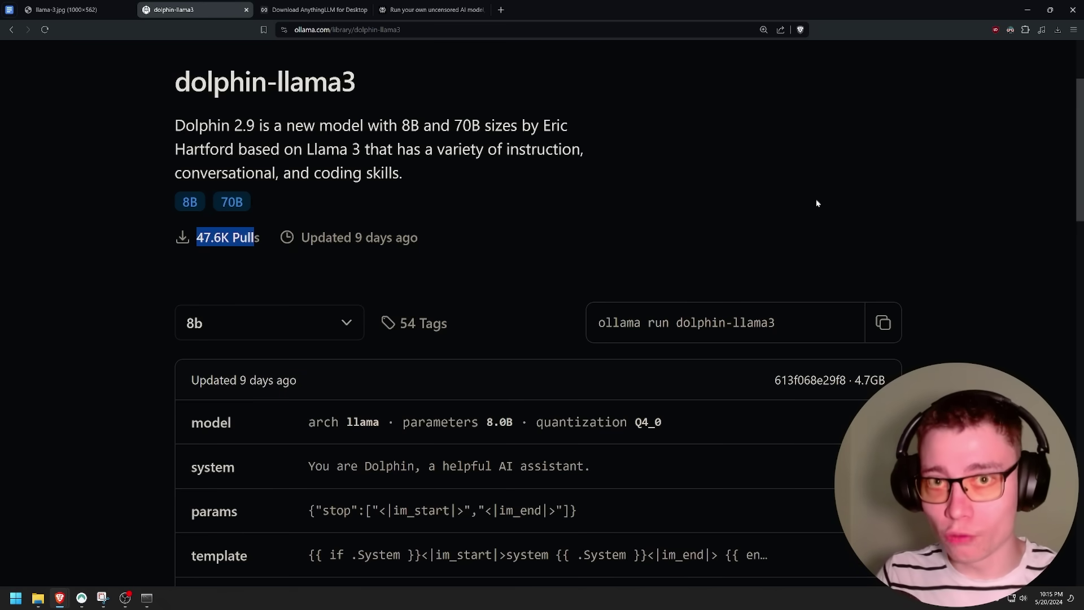
scroll(817, 203, "down", 2)
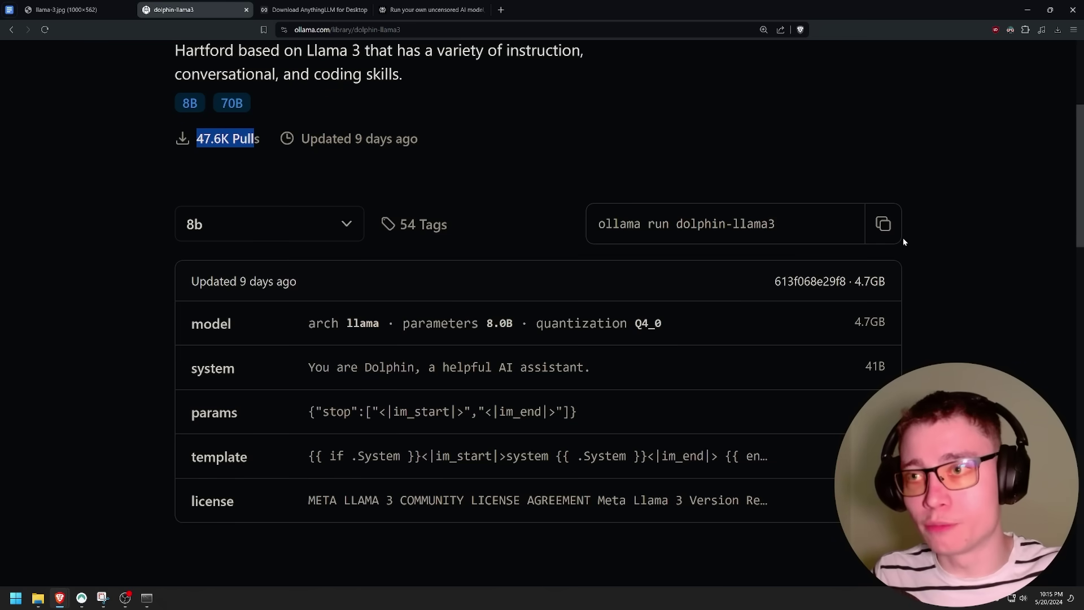
scroll(903, 240, "down", 1)
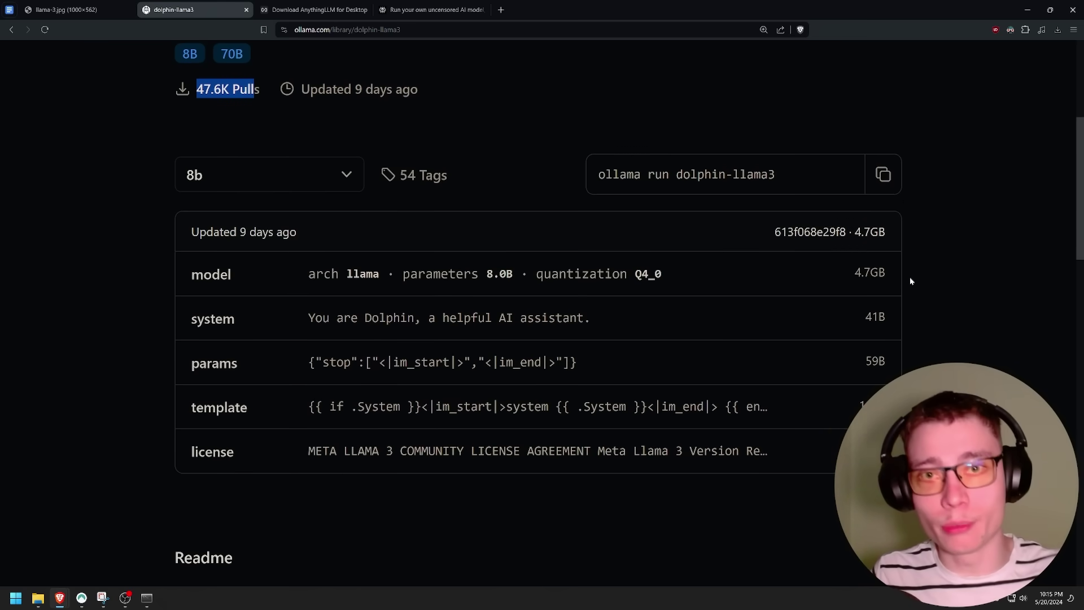
scroll(910, 281, "down", 1)
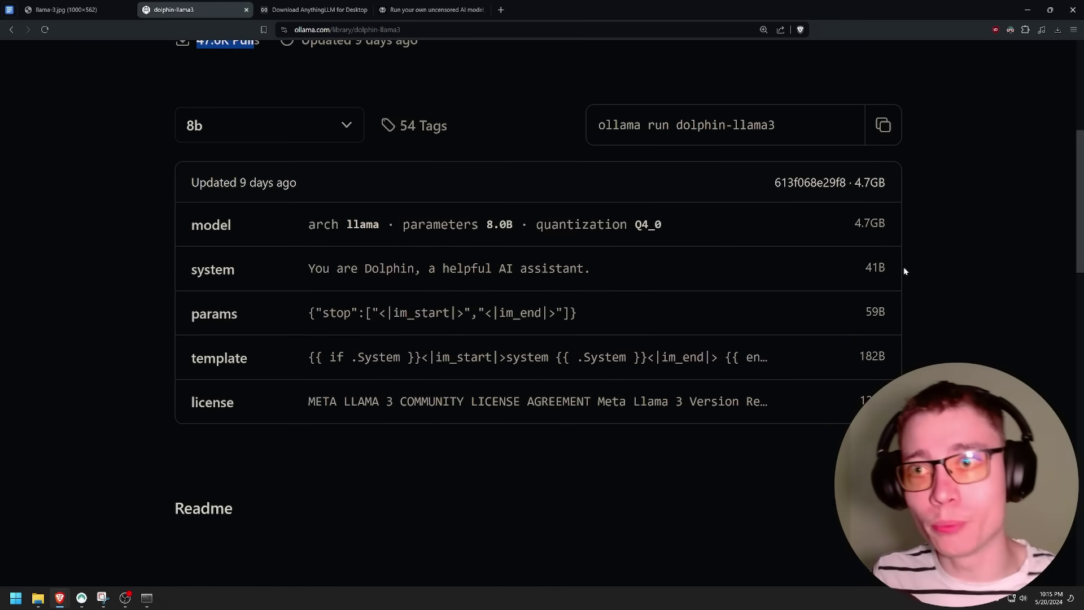
scroll(858, 281, "down", 6)
scroll(133, 378, "down", 2)
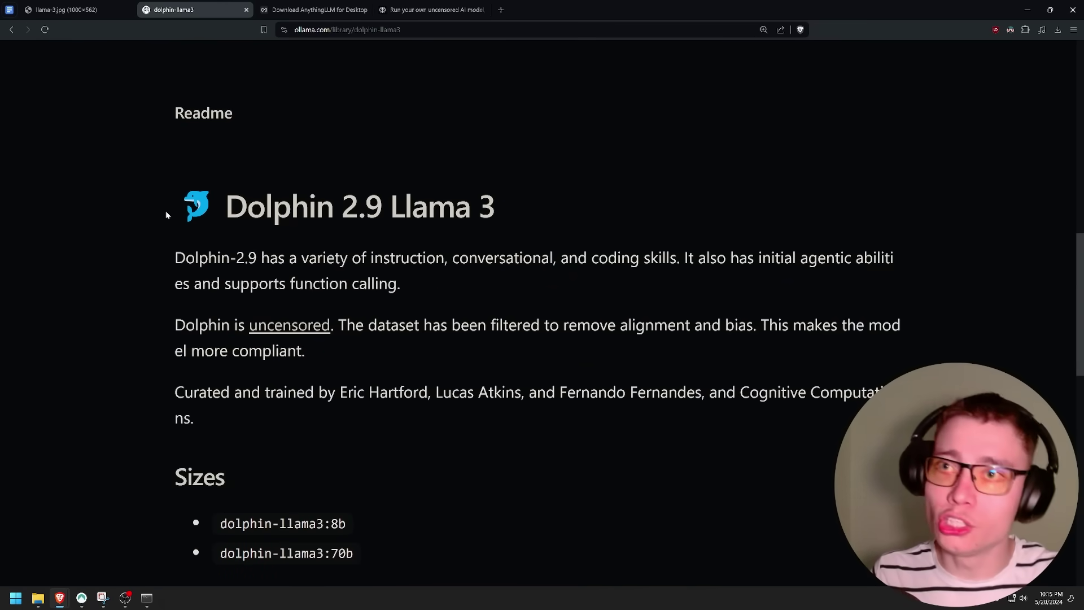
Highlight the function calling phrase, the uncensored sentence, and the words alignment and bias
scroll(164, 224, "down", 2)
scroll(164, 224, "up", 1)
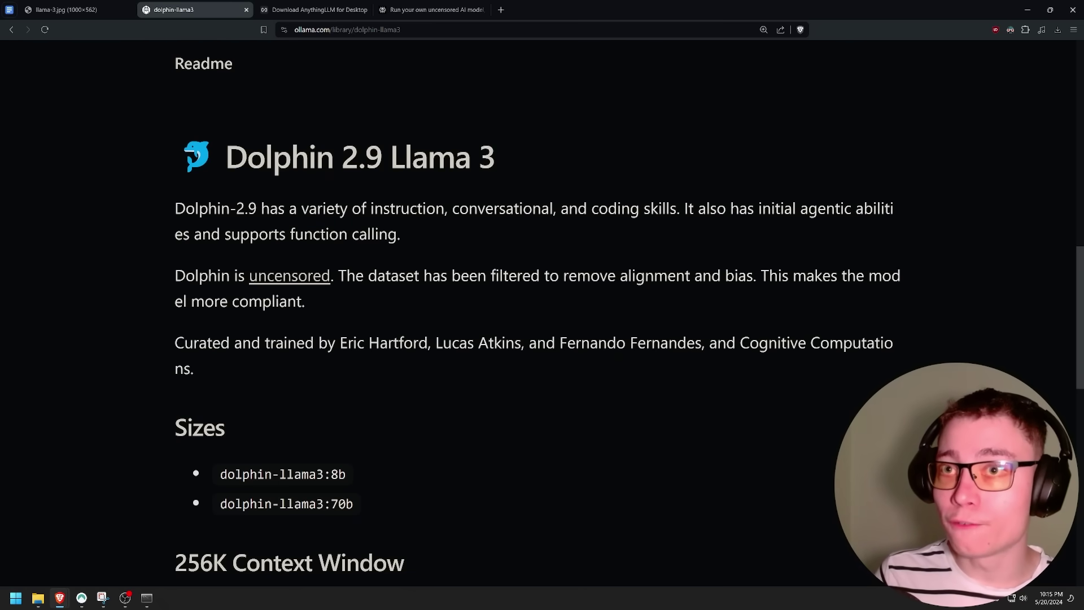
left_click_drag(193, 234, 383, 253)
left_click_drag(174, 277, 754, 275)
left_click(358, 290)
left_click(754, 276)
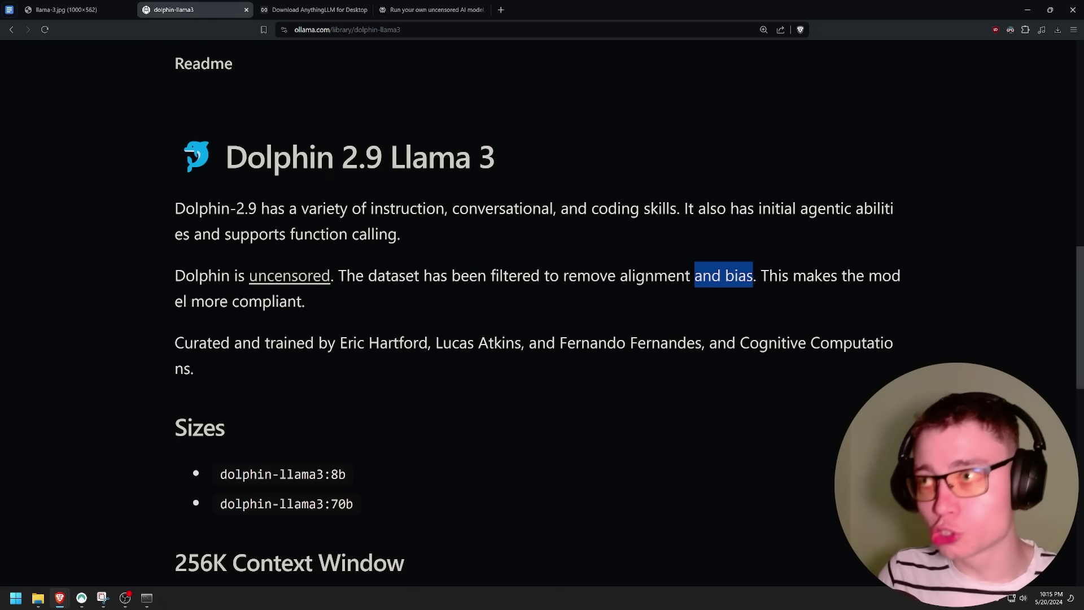
double_click(655, 275)
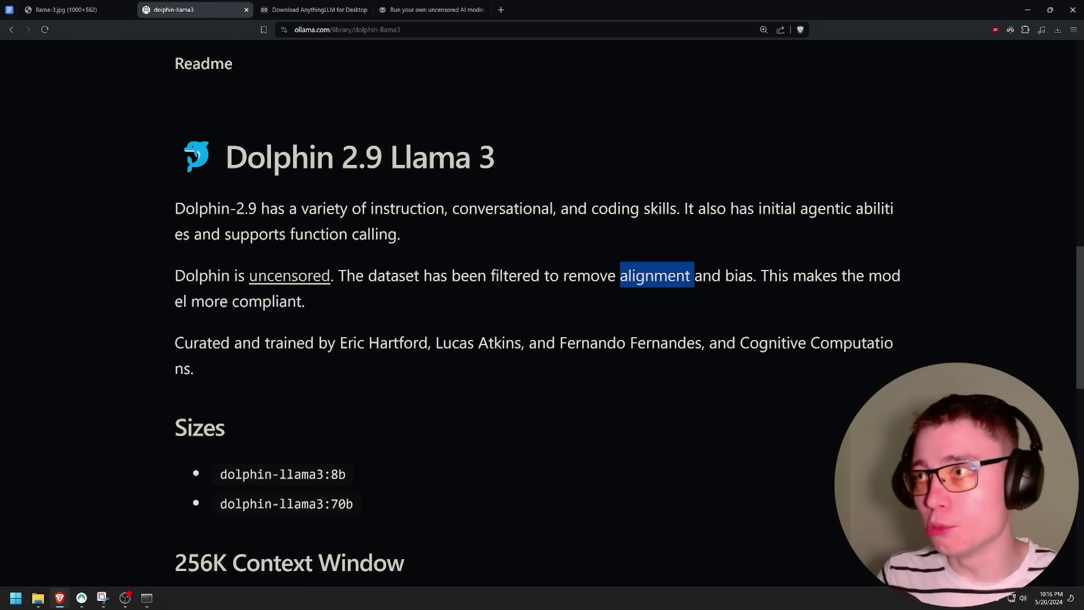
left_click(655, 276)
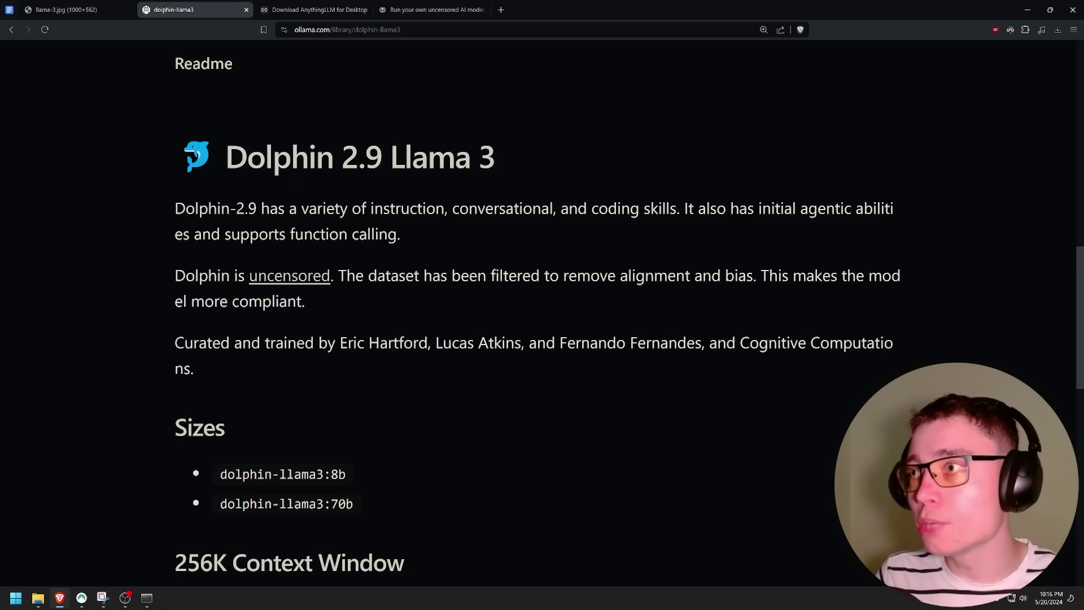
left_click_drag(695, 276, 757, 275)
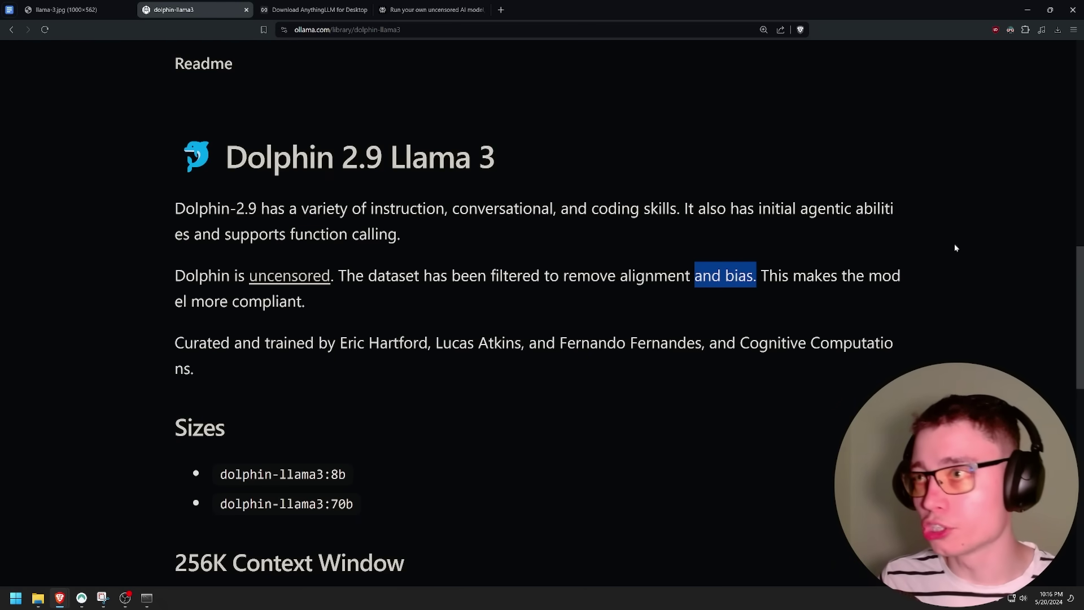
left_click_drag(563, 275, 600, 276)
left_click_drag(712, 276, 753, 275)
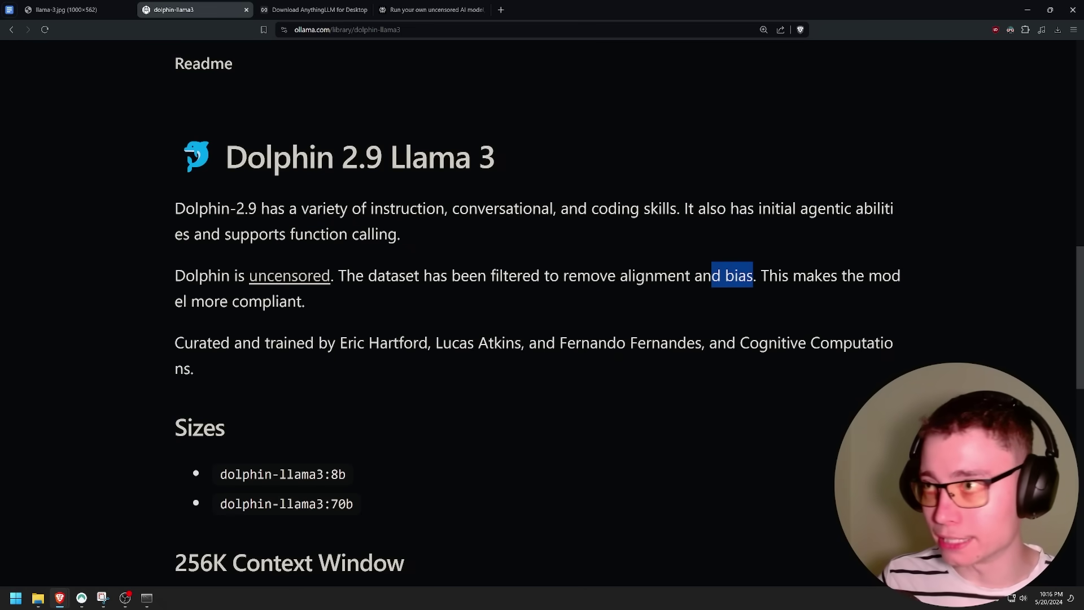
Highlight the Readme's 256K Context Window heading
scroll(294, 315, "down", 2)
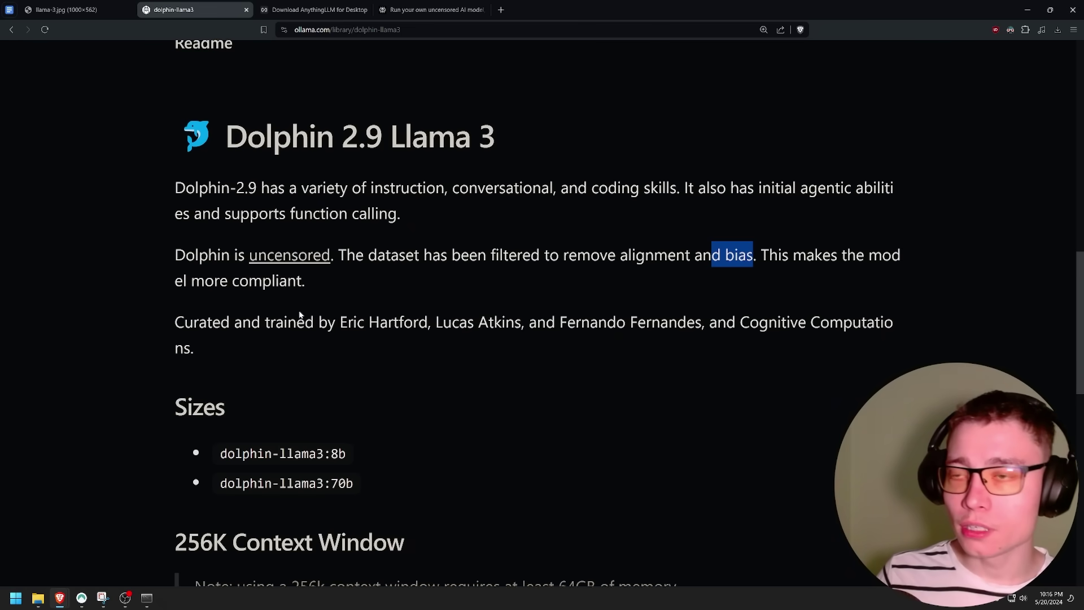
scroll(353, 361, "down", 2)
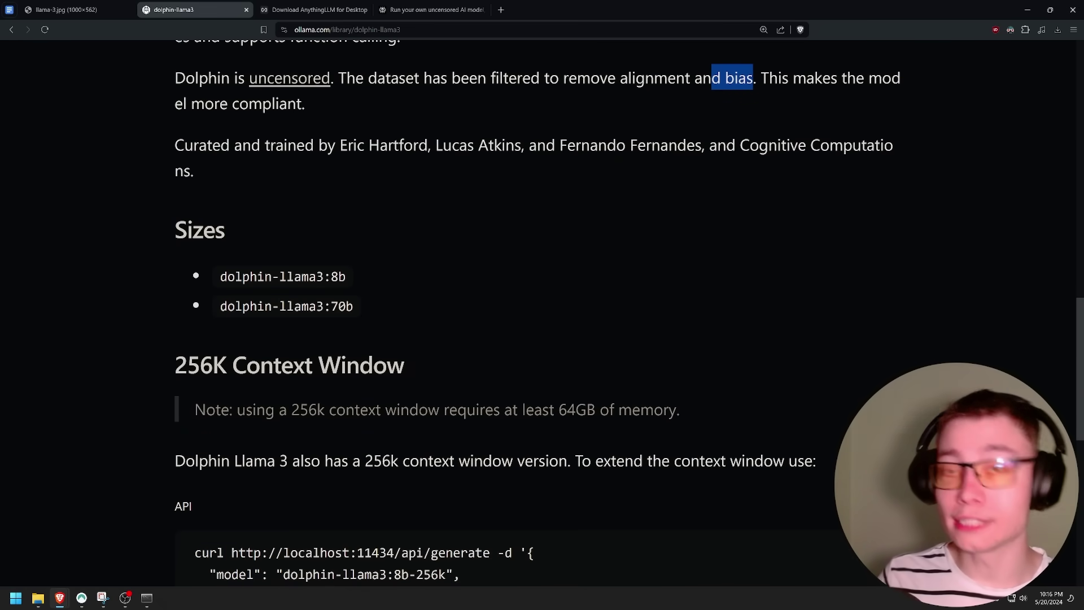
left_click_drag(168, 366, 395, 366)
left_click(395, 366)
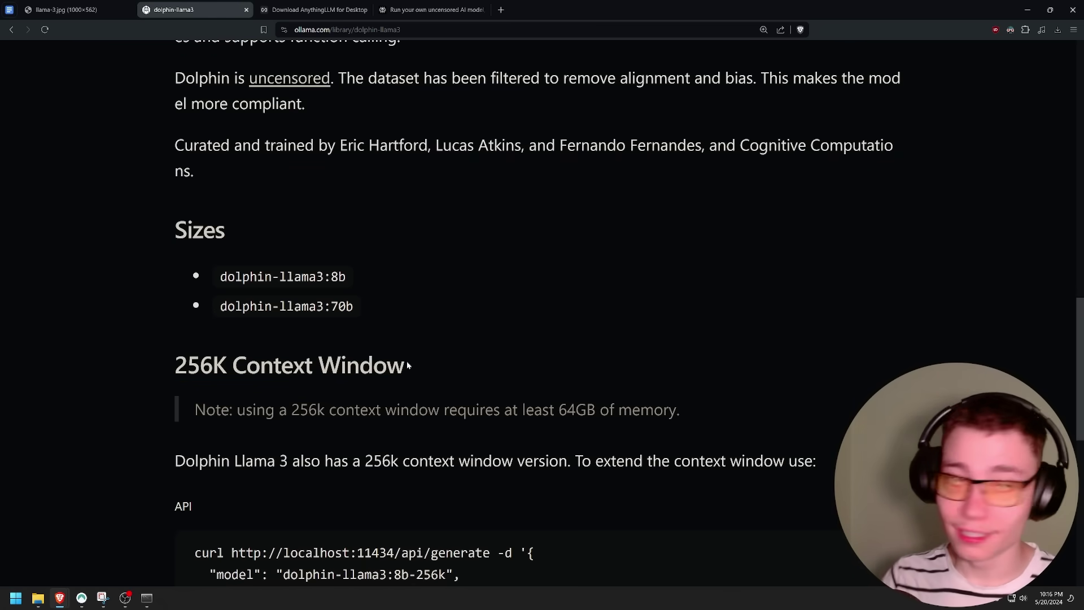
scroll(408, 366, "down", 2)
left_click_drag(170, 265, 440, 273)
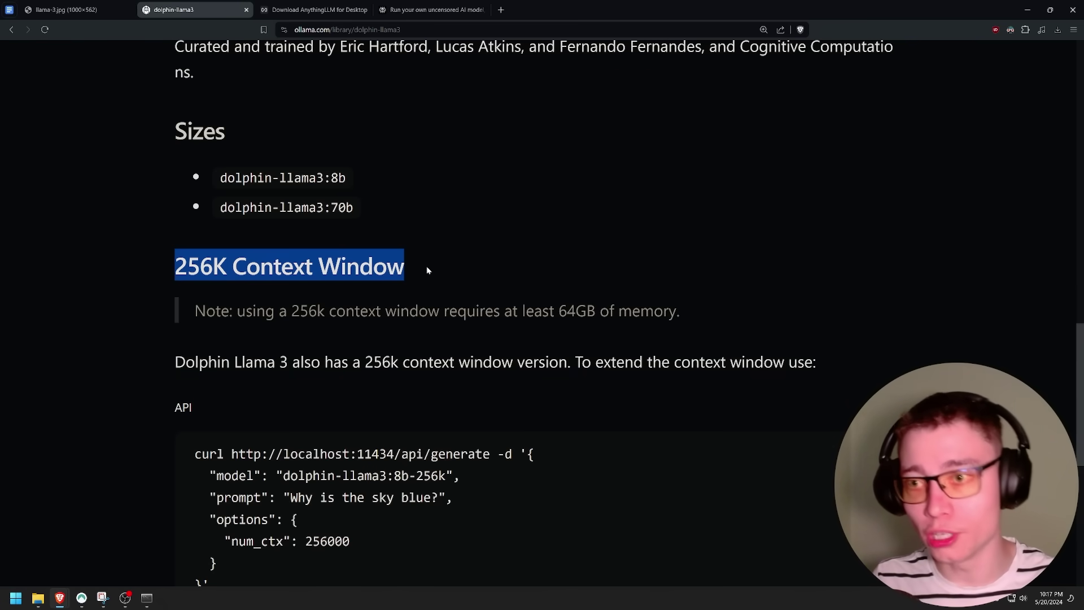
left_click_drag(426, 266, 458, 274)
Select the 'ollama run dolphin-llama3:8b-256k' CLI line, then return to the page top
scroll(457, 273, "down", 2)
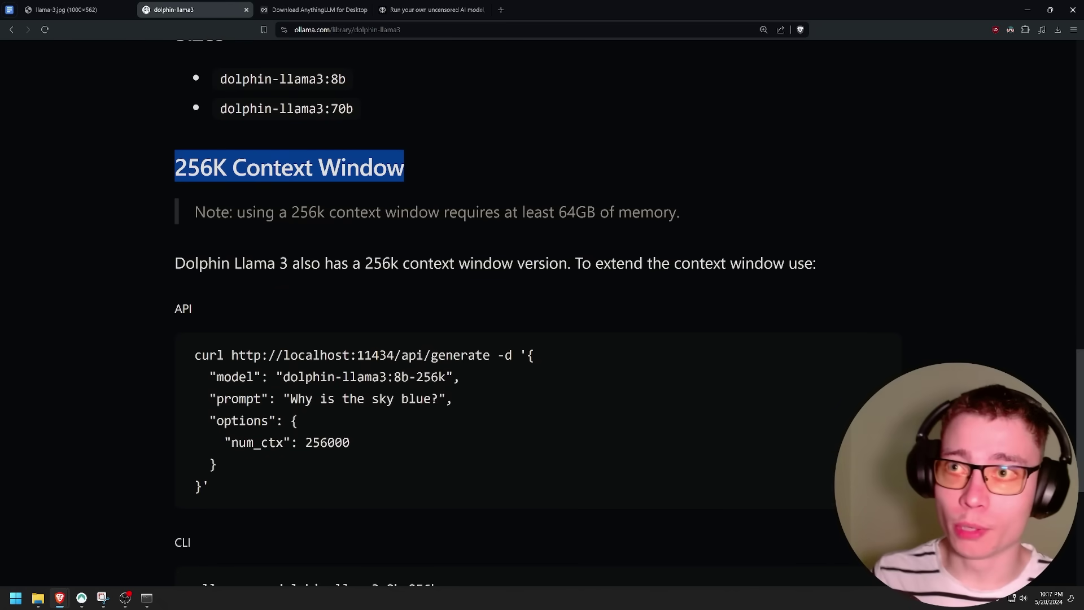
scroll(242, 264, "down", 3)
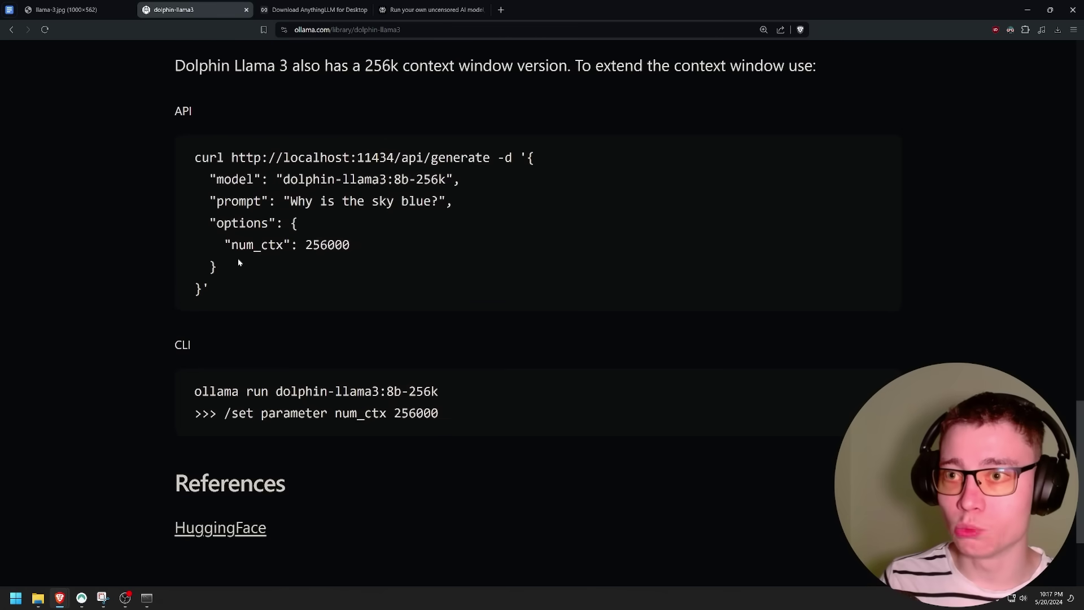
triple_click(448, 397)
double_click(209, 392)
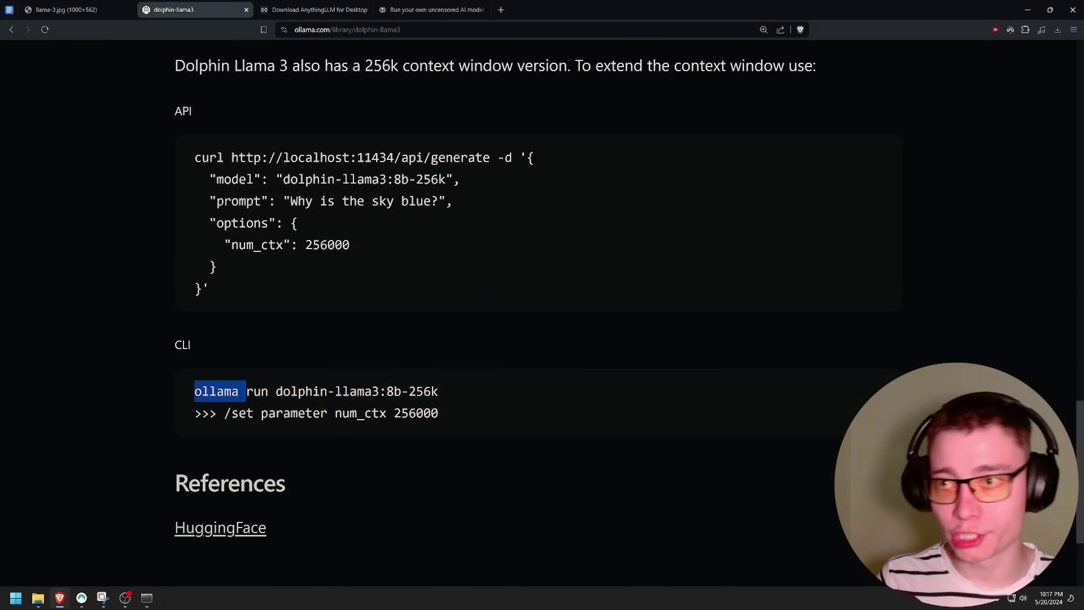
left_click_drag(209, 391, 443, 391)
scroll(293, 340, "down", 1)
scroll(293, 340, "up", 15)
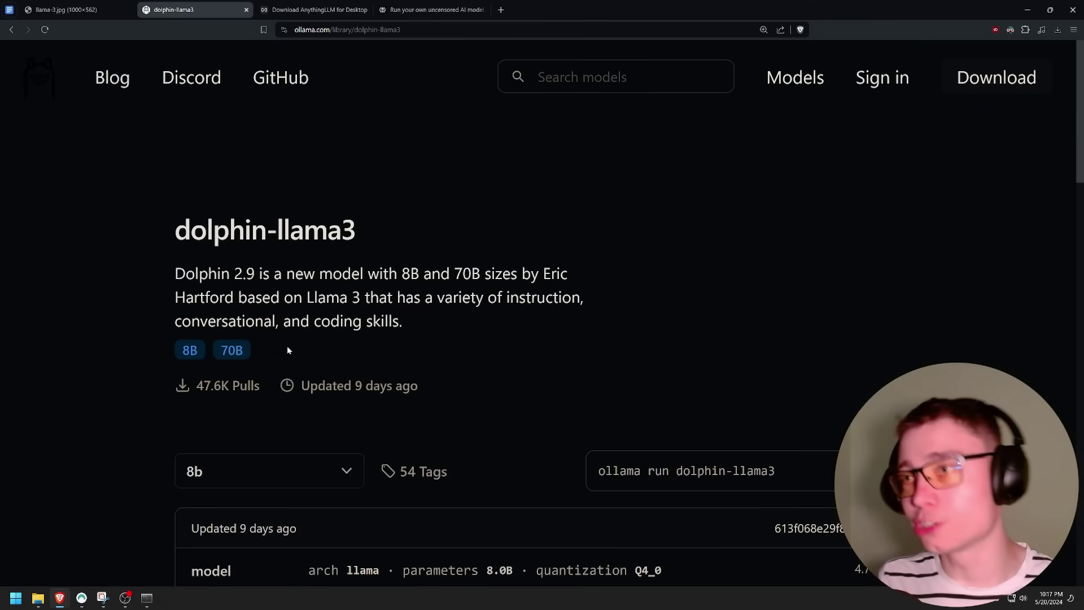
Switch dolphin-llama3 to the 70b tag, then back to 8b
scroll(339, 372, "down", 2)
scroll(472, 311, "down", 1)
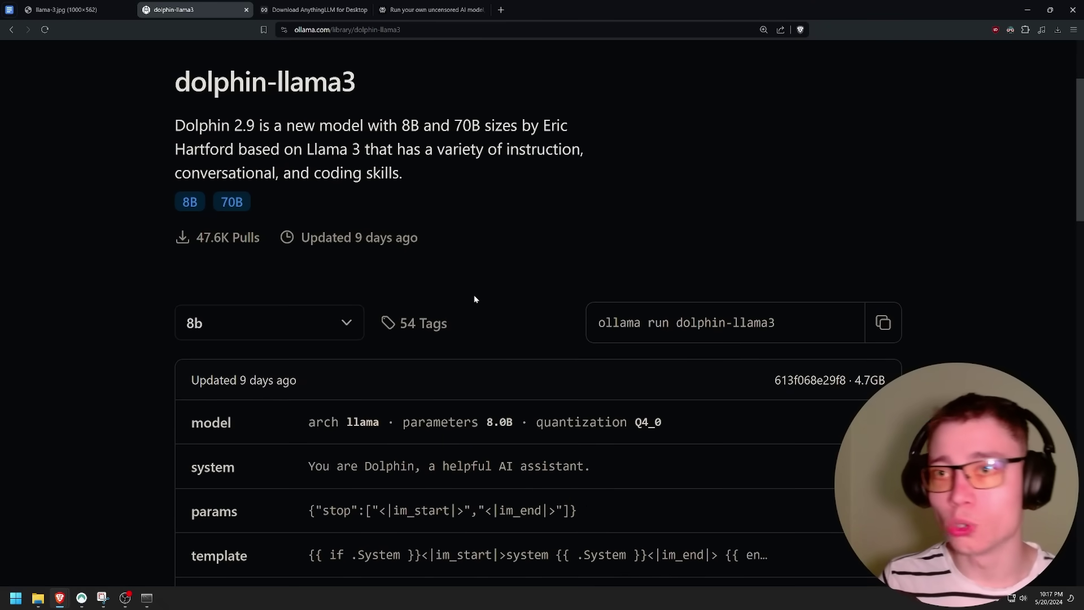
left_click(295, 320)
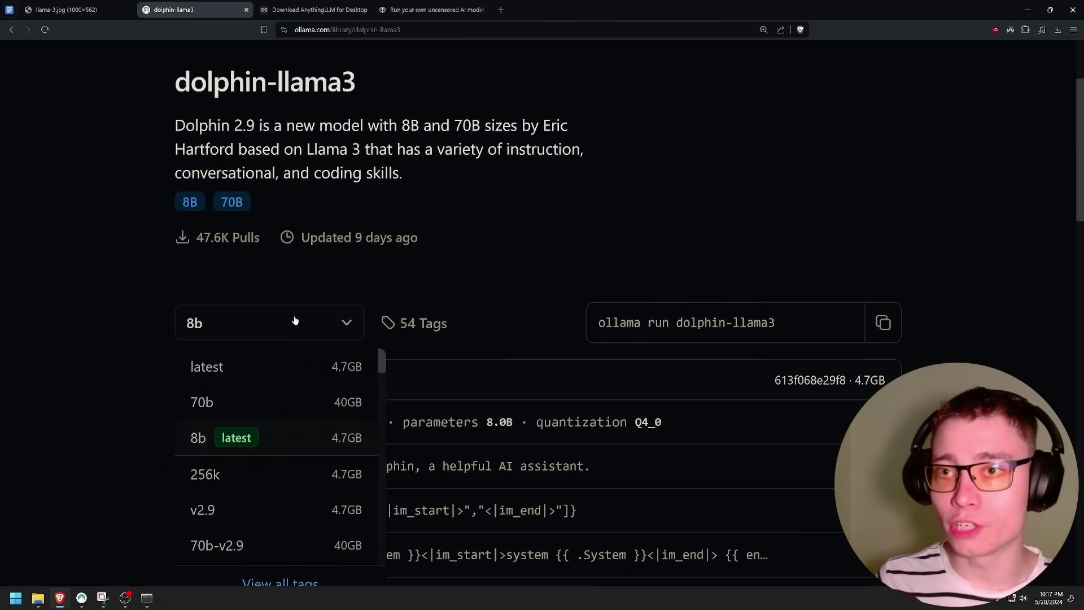
left_click(223, 404)
scroll(271, 362, "down", 2)
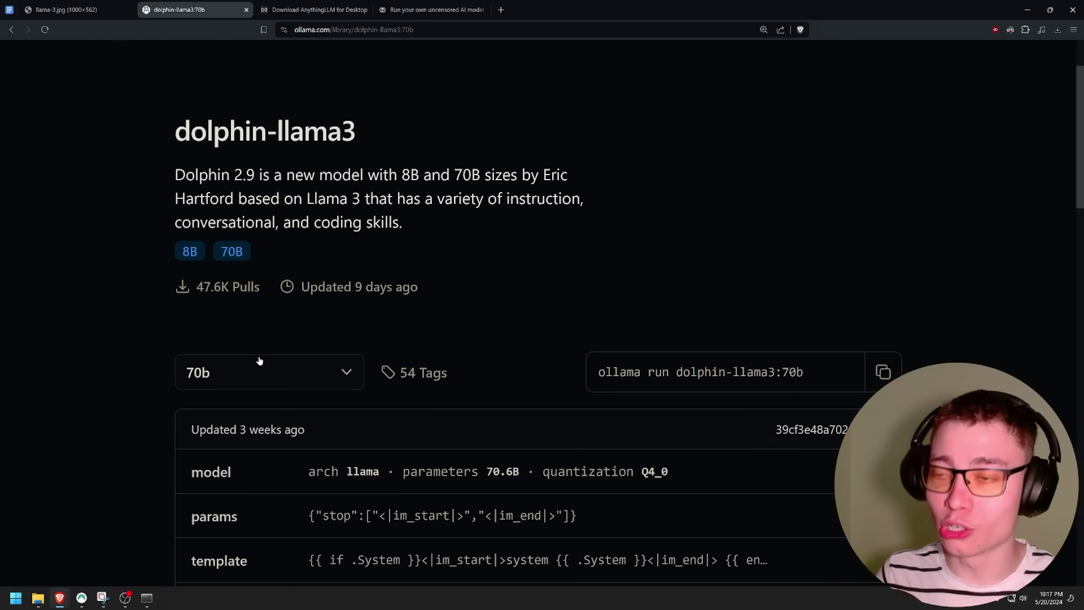
left_click(259, 360)
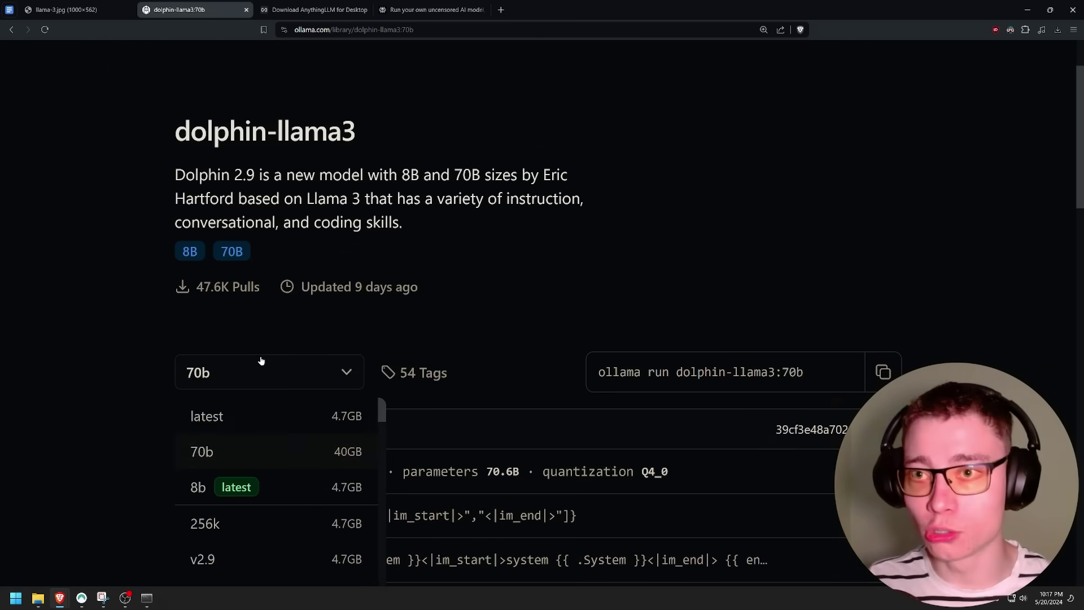
left_click(268, 488)
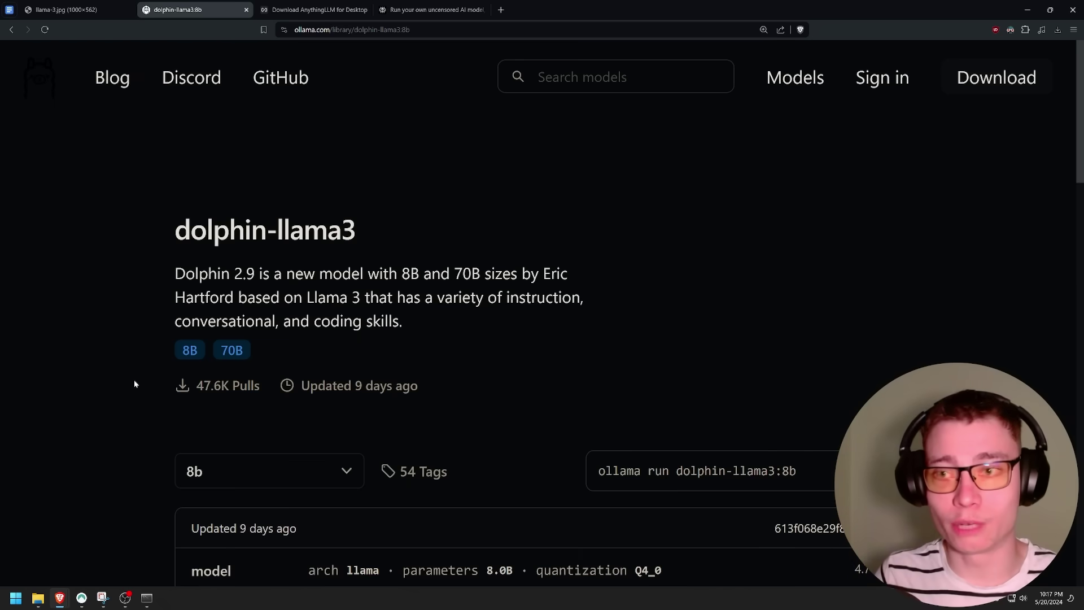
Zoom the page in, then navigate back to the main dolphin-llama3 page
scroll(528, 259, "down", 2)
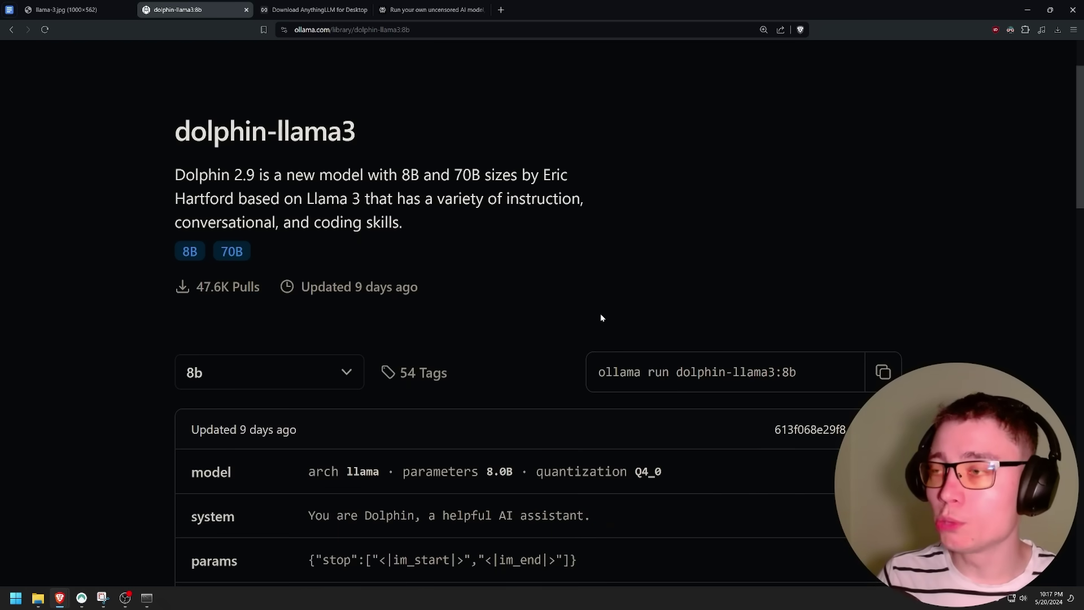
key("ctrl+plus")
key("ctrl+plus")
scroll(571, 254, "down", 5)
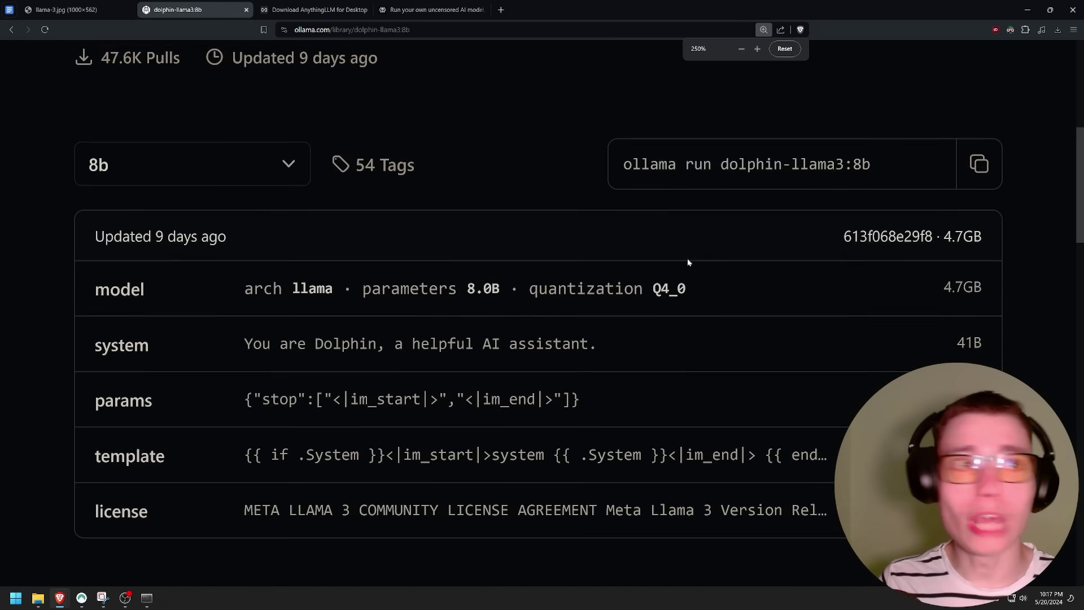
scroll(578, 302, "up", 1)
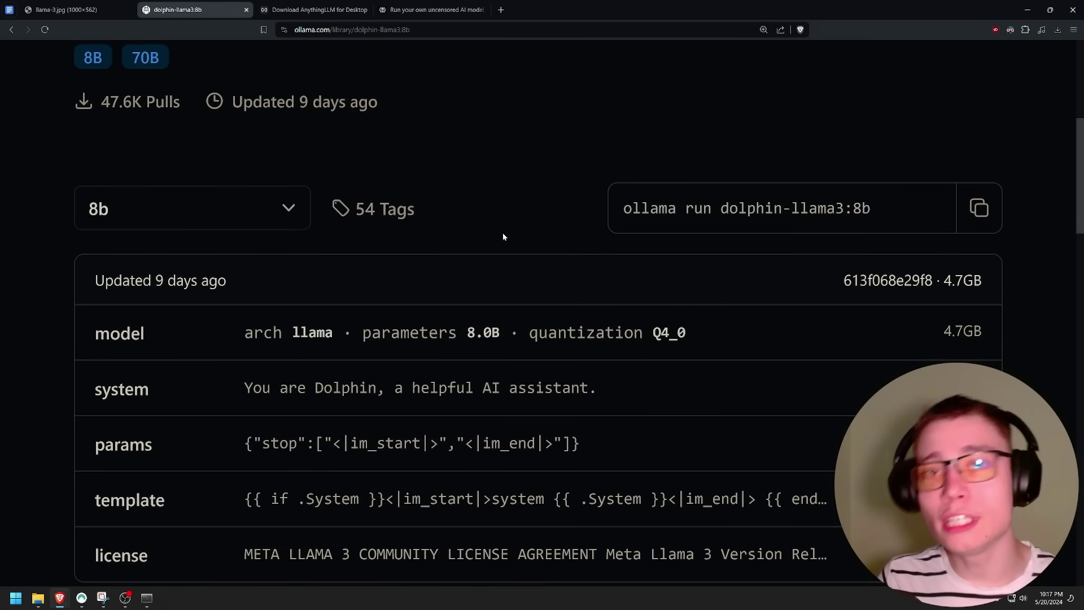
left_click(198, 225)
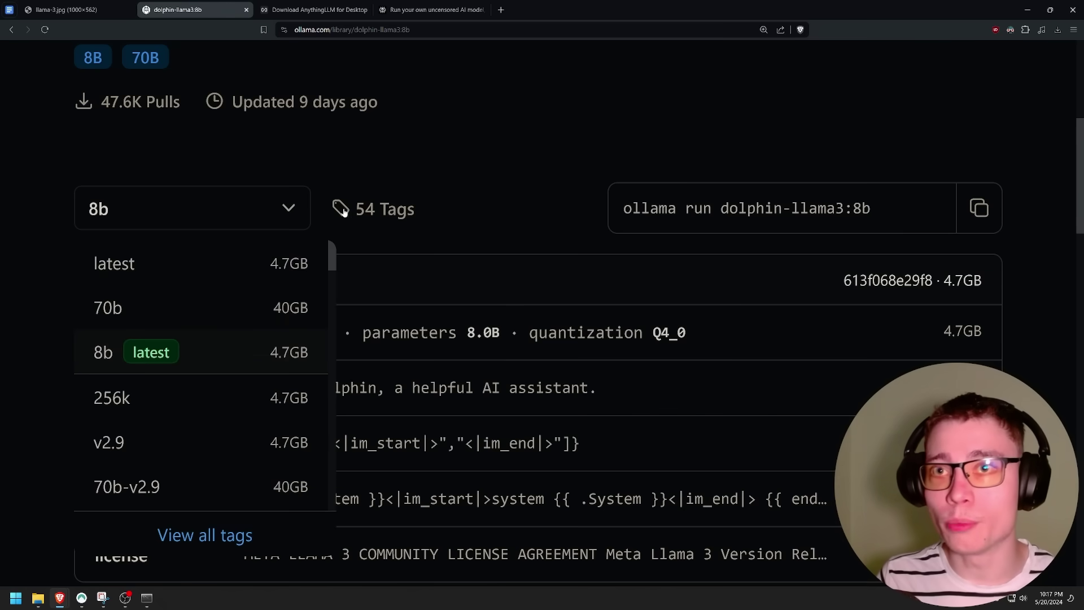
left_click(414, 192)
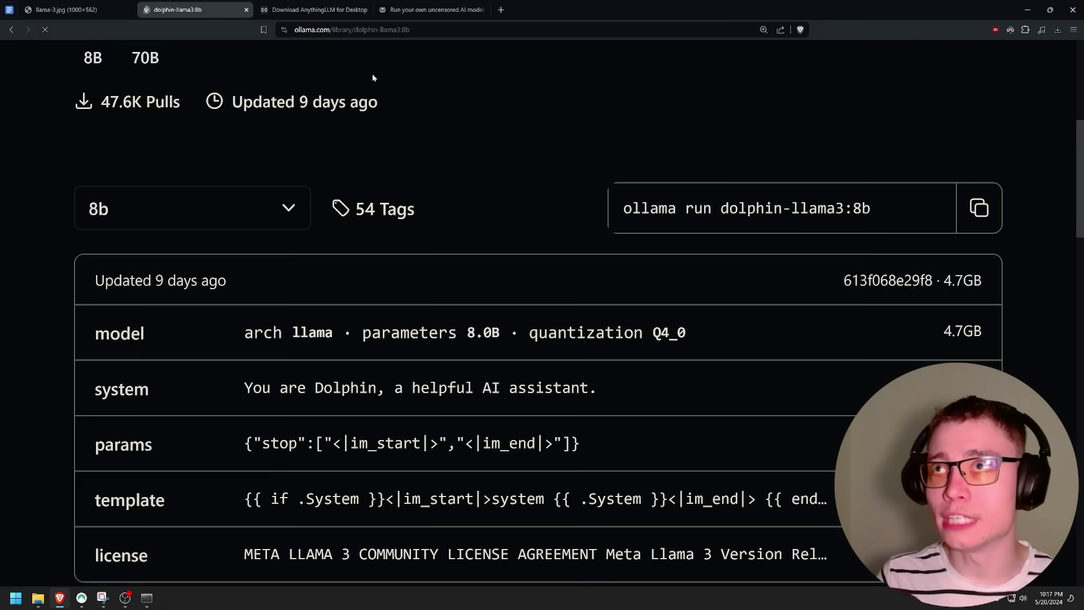
left_click(11, 30)
left_click(12, 29)
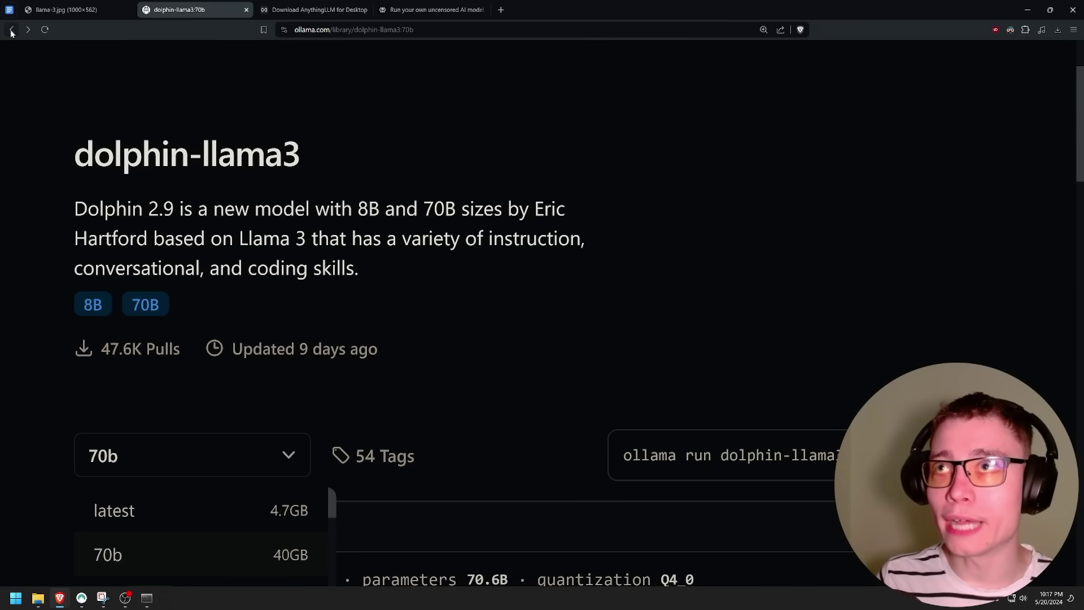
scroll(449, 197, "down", 1)
left_click(477, 218)
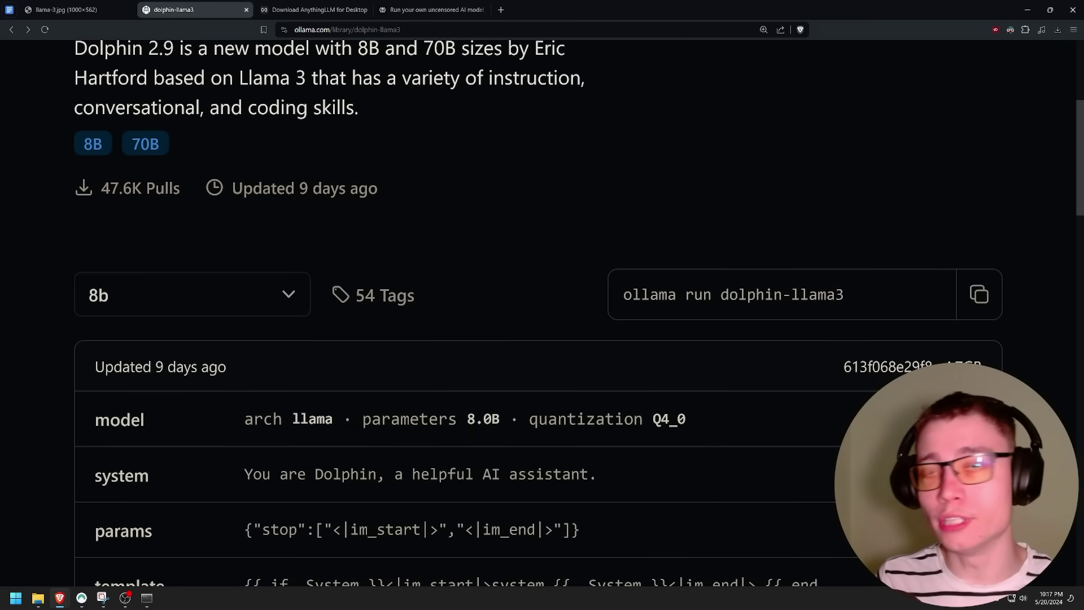
Switch to the 70b tag and highlight ':70b' in its run command
left_click(291, 296)
left_click(108, 395)
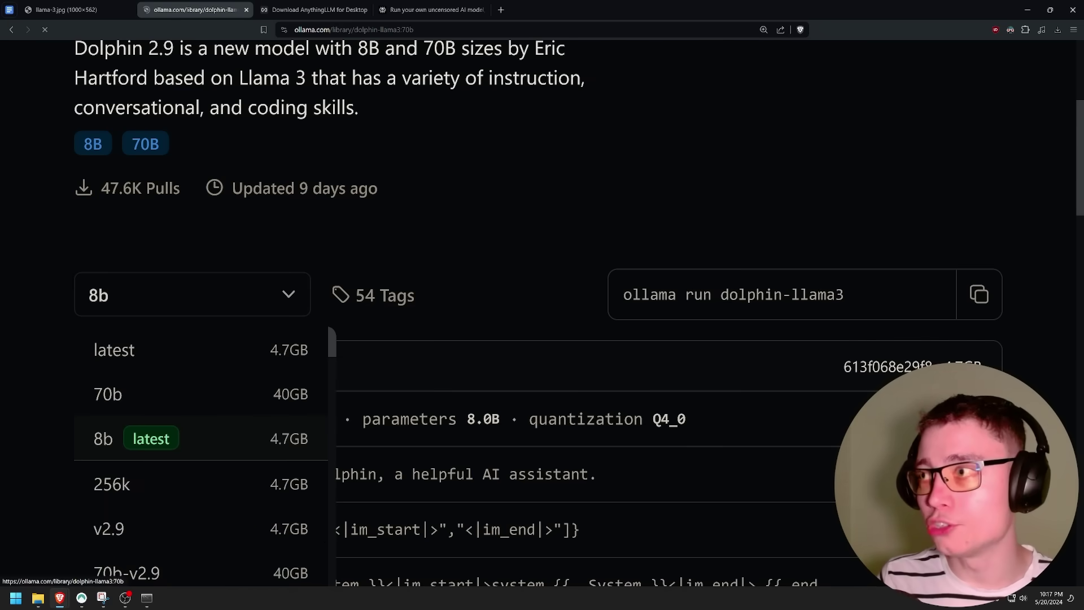
scroll(151, 395, "down", 5)
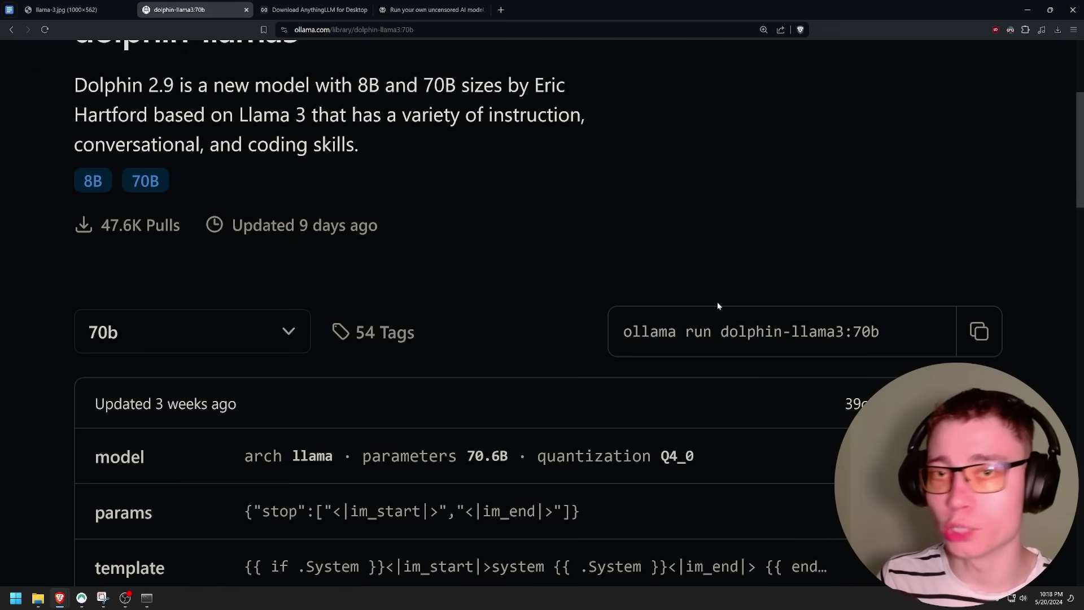
scroll(719, 305, "down", 1)
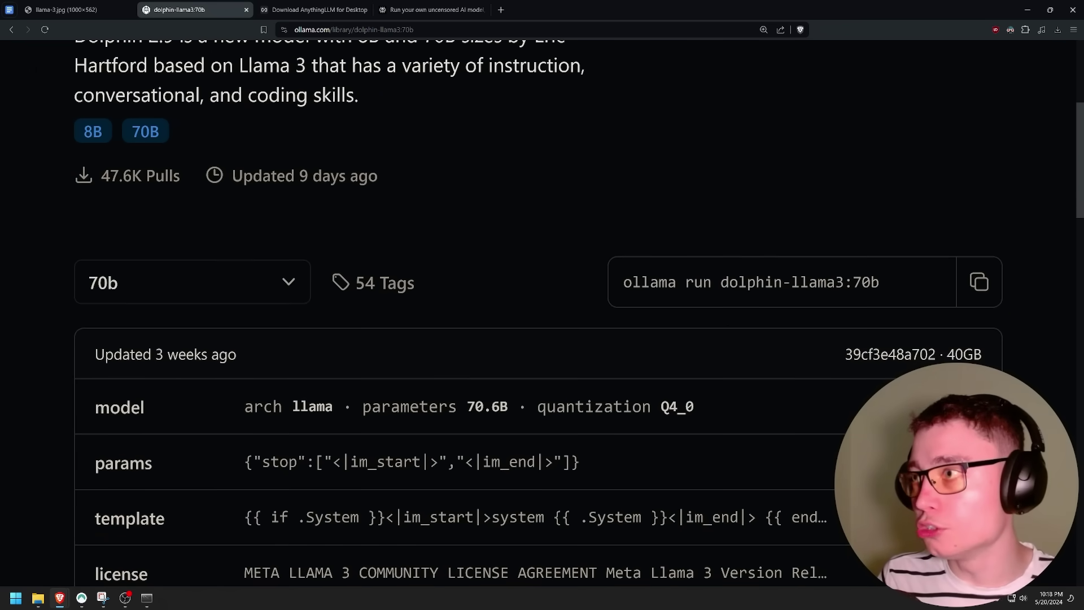
left_click_drag(880, 283, 845, 282)
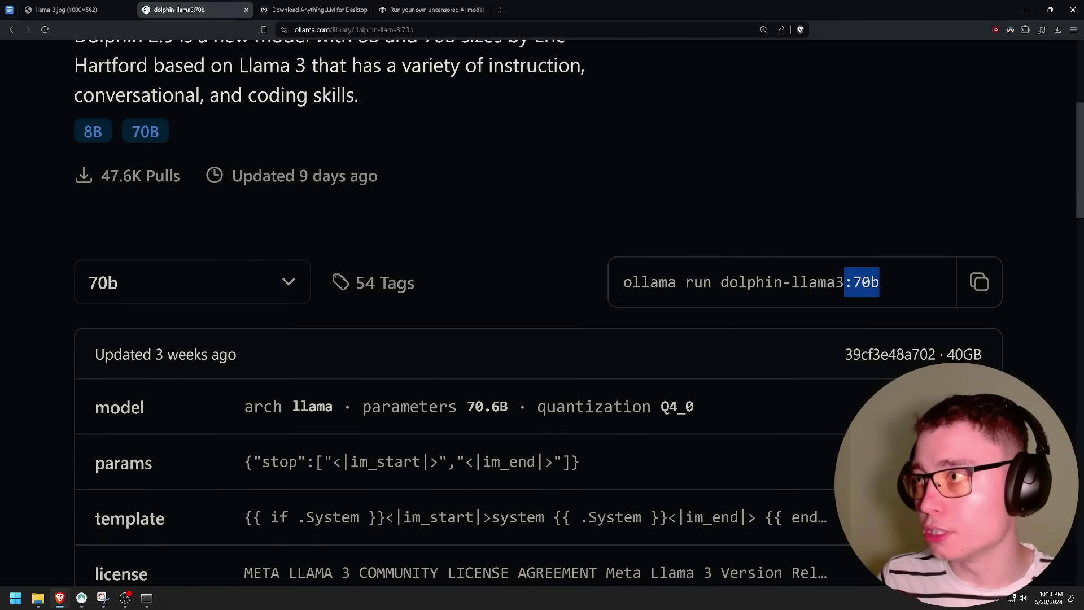
Return to the default page, copy 'ollama run dolphin-llama3', and bring Anaconda Prompt forward
left_click(11, 29)
scroll(537, 204, "down", 1)
left_click(604, 208)
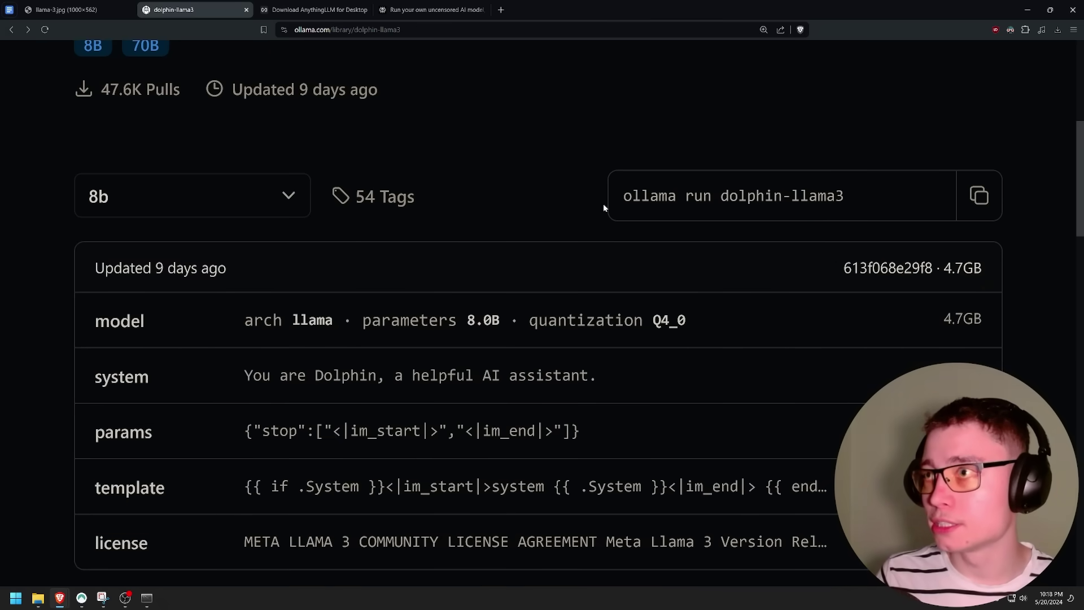
left_click(980, 195)
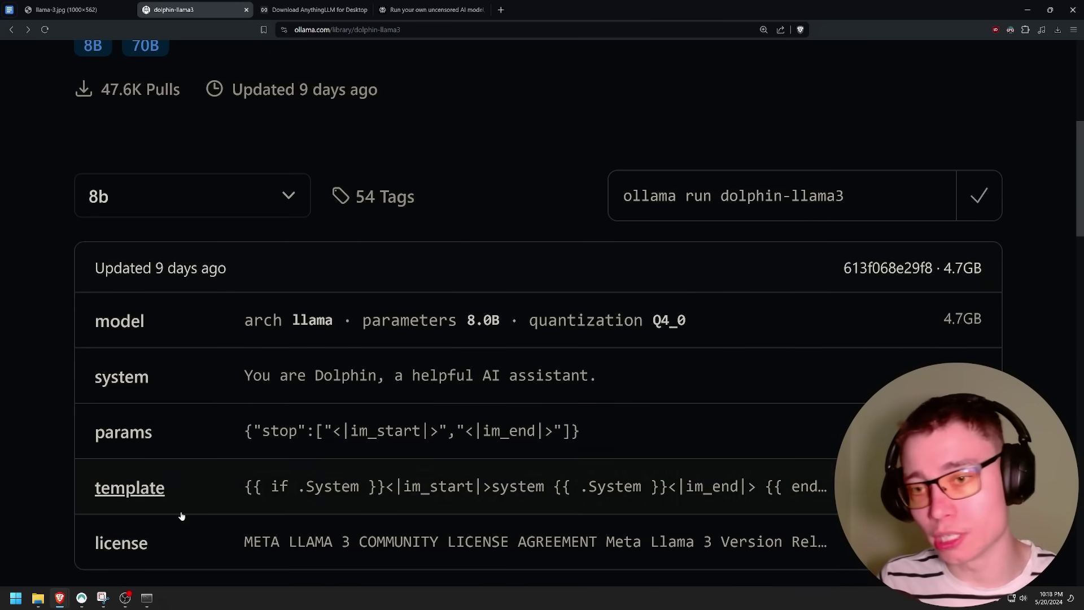
left_click(146, 598)
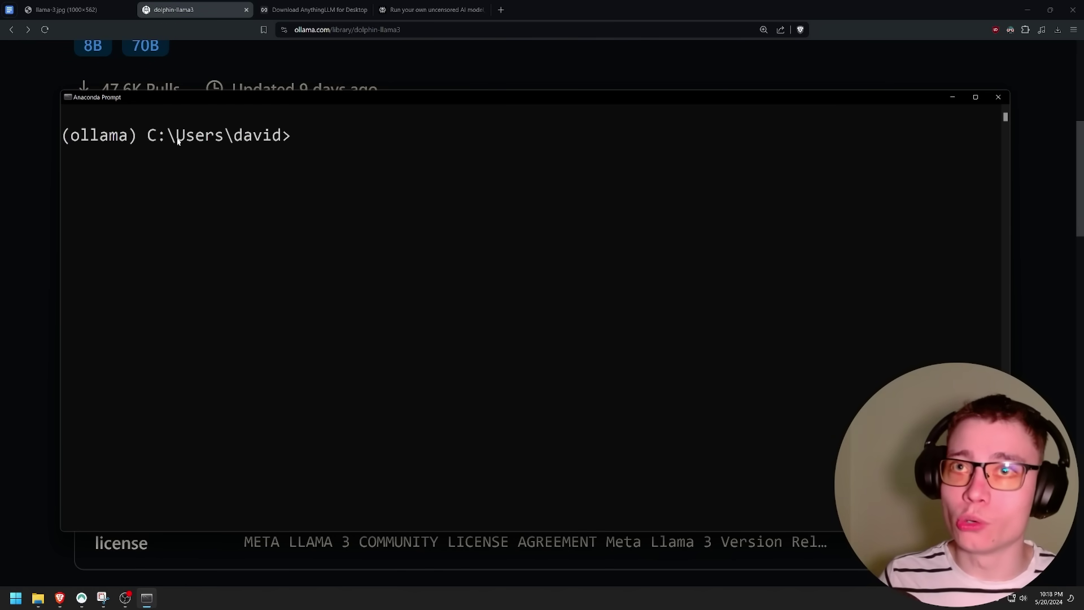
Paste and run 'ollama run dolphin-llama3' in Anaconda Prompt, then return to the browser
left_click_drag(142, 104, 124, 87)
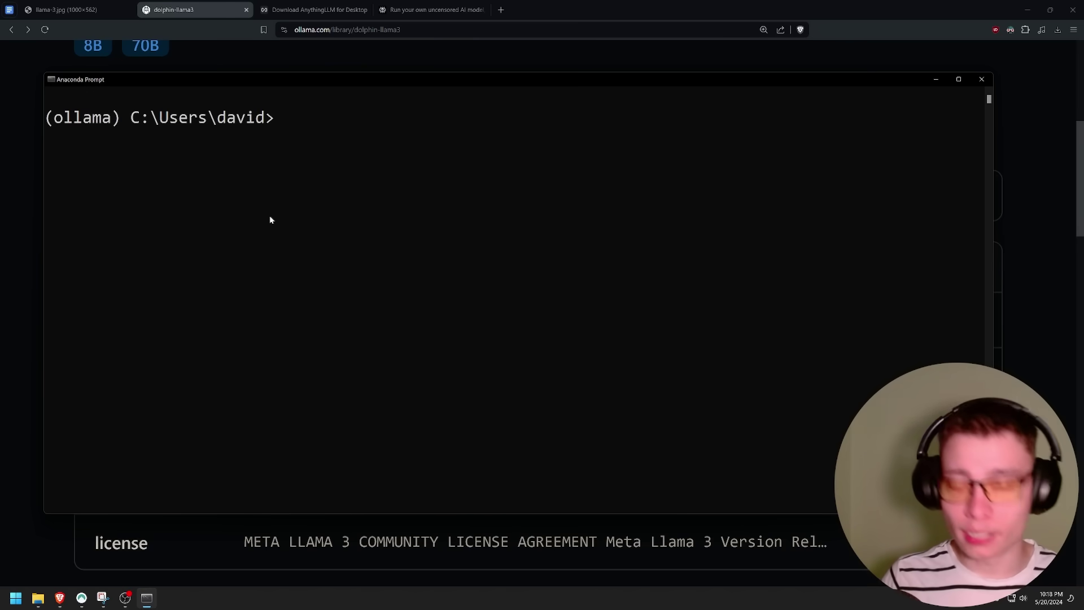
key("ctrl+v")
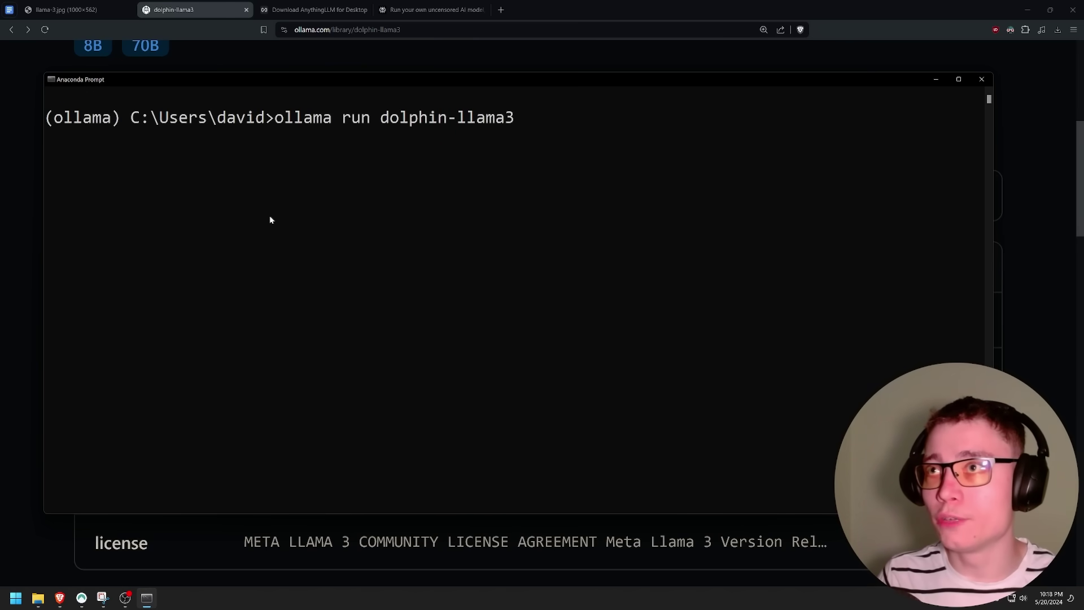
key("Return")
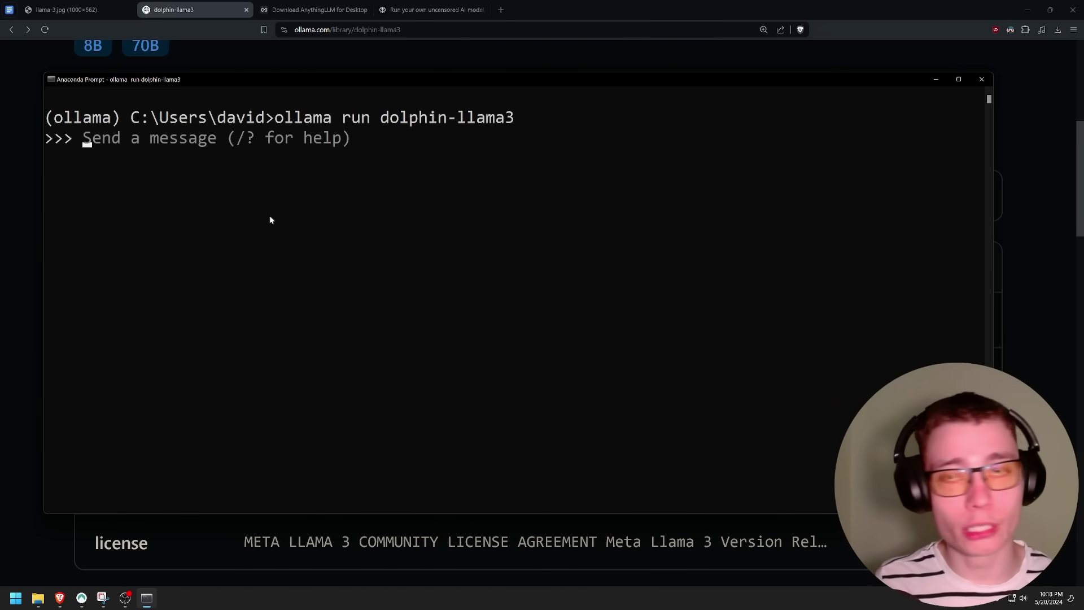
left_click(1033, 293)
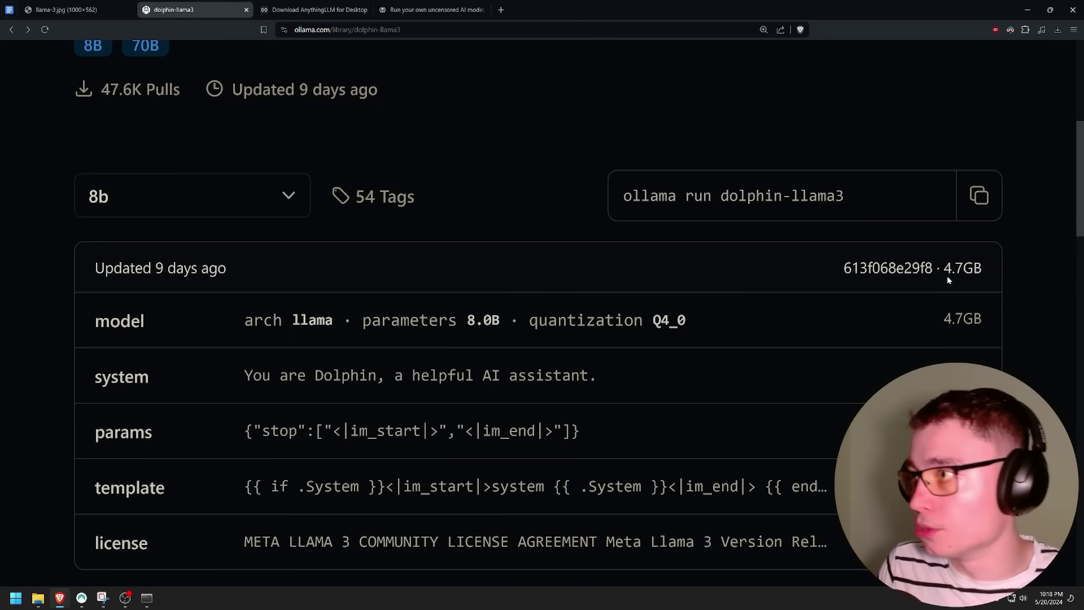
Compare the 8b tag's 4.7GB size with the 70b tag's 40GB size
left_click_drag(945, 269, 984, 269)
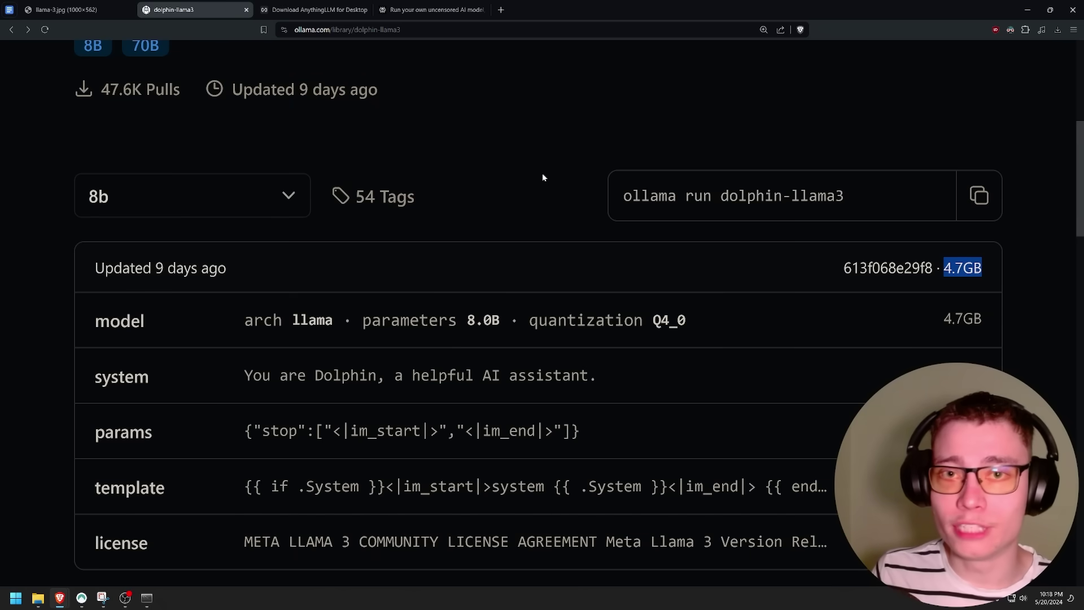
left_click(435, 174)
left_click(235, 196)
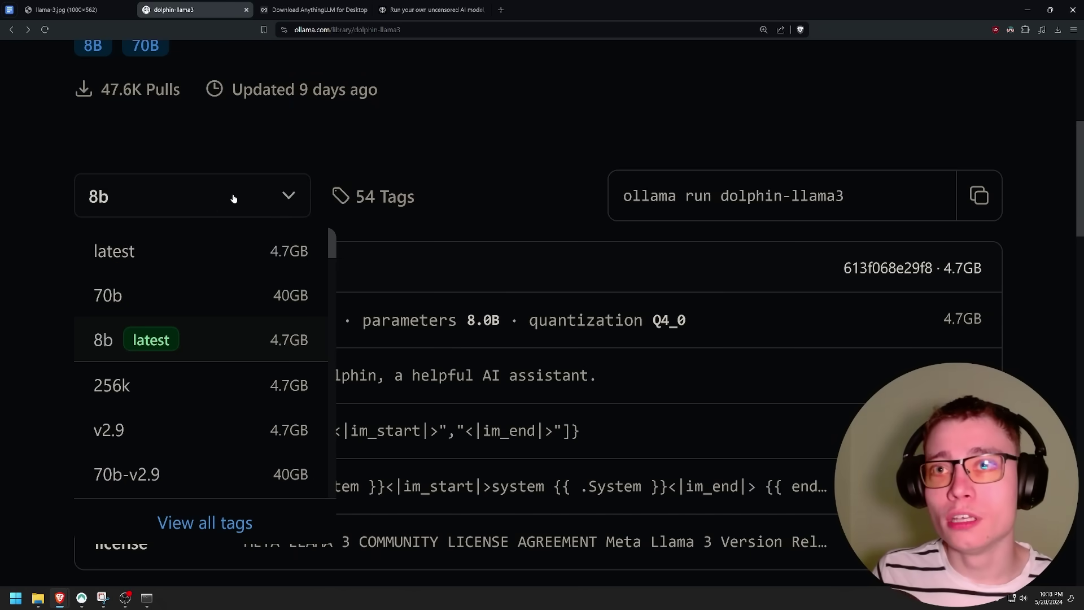
left_click(153, 292)
scroll(937, 286, "down", 7)
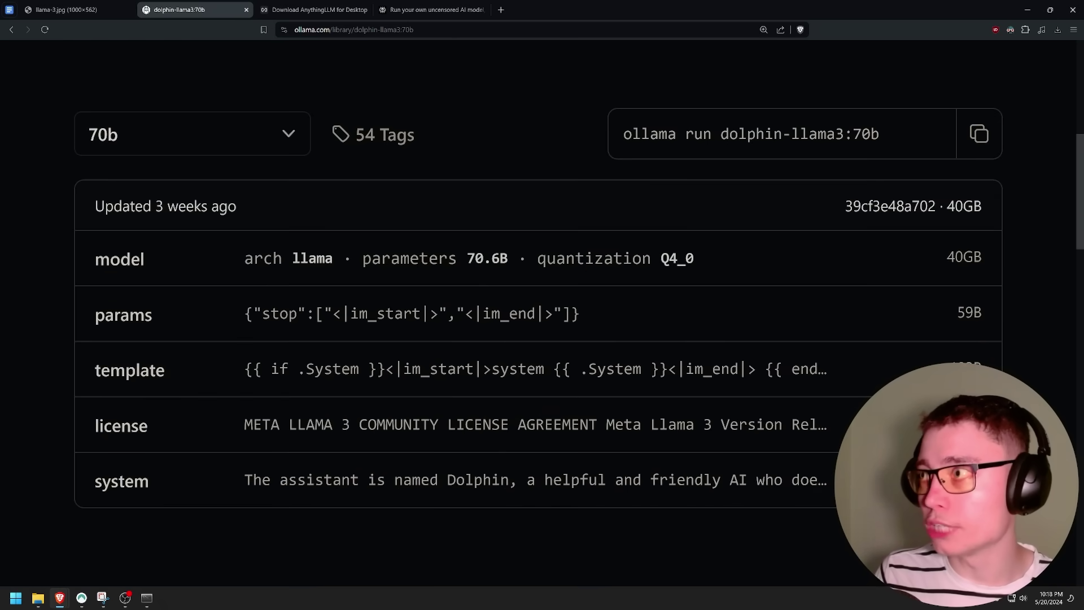
left_click_drag(947, 206, 983, 206)
Switch back to the 8b tag, highlight 4.7GB, and return to Anaconda Prompt
left_click(302, 152)
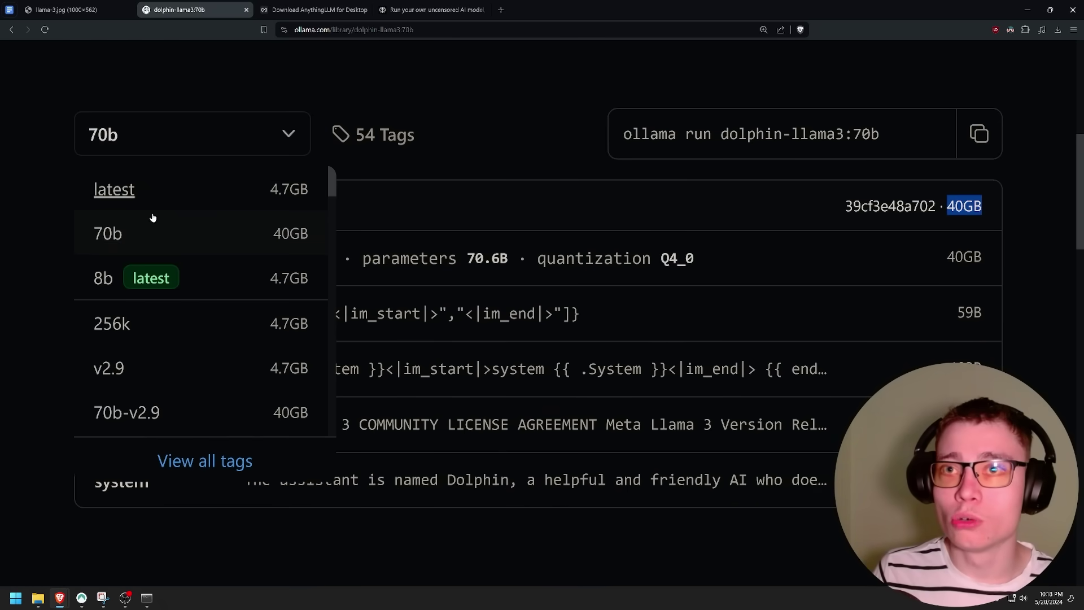
left_click(195, 274)
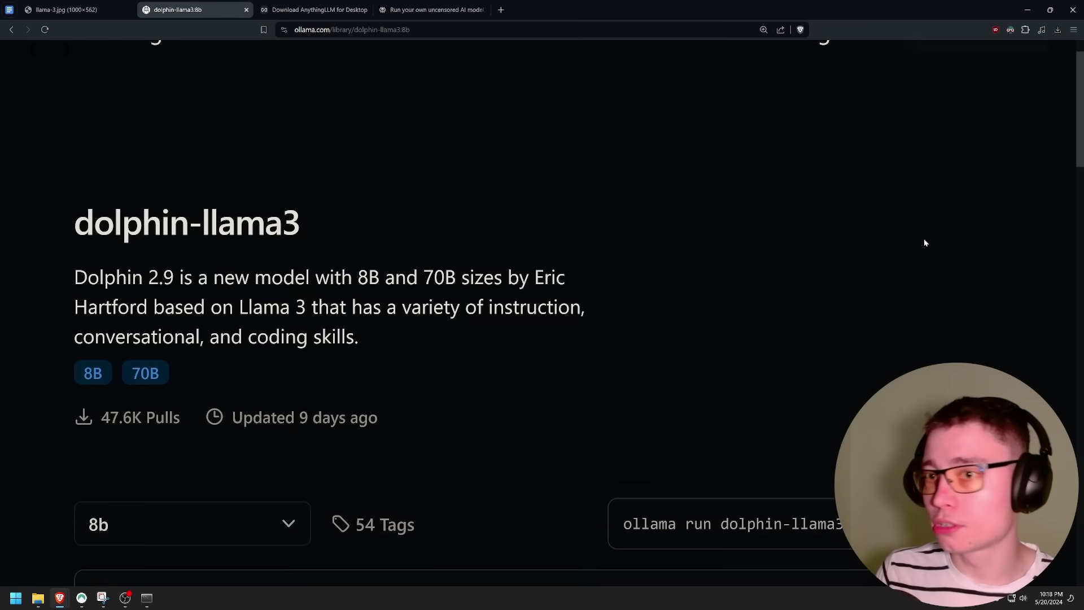
scroll(384, 190, "down", 5)
left_click_drag(943, 256, 983, 257)
left_click(146, 598)
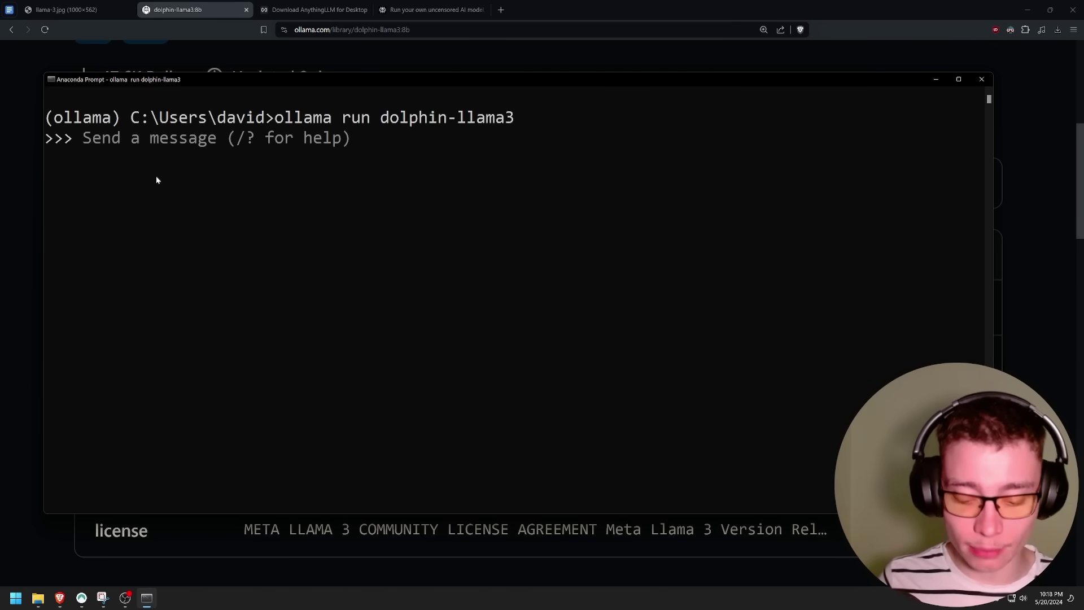
Send 'hi who are you' to dolphin-llama3 at the >>> prompt
type("hi")
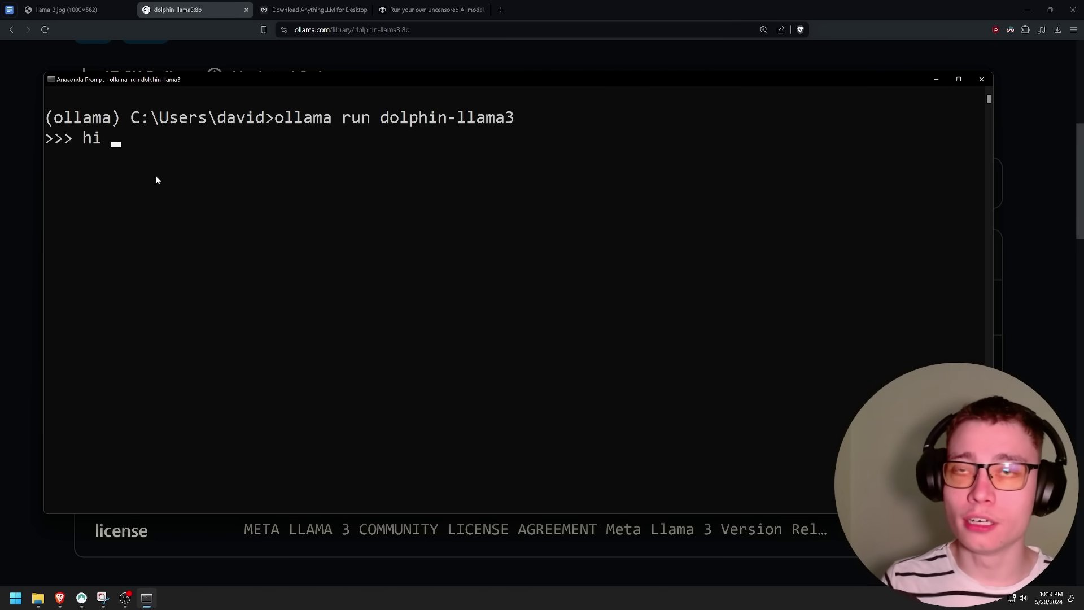
type(" who are you")
key("Return")
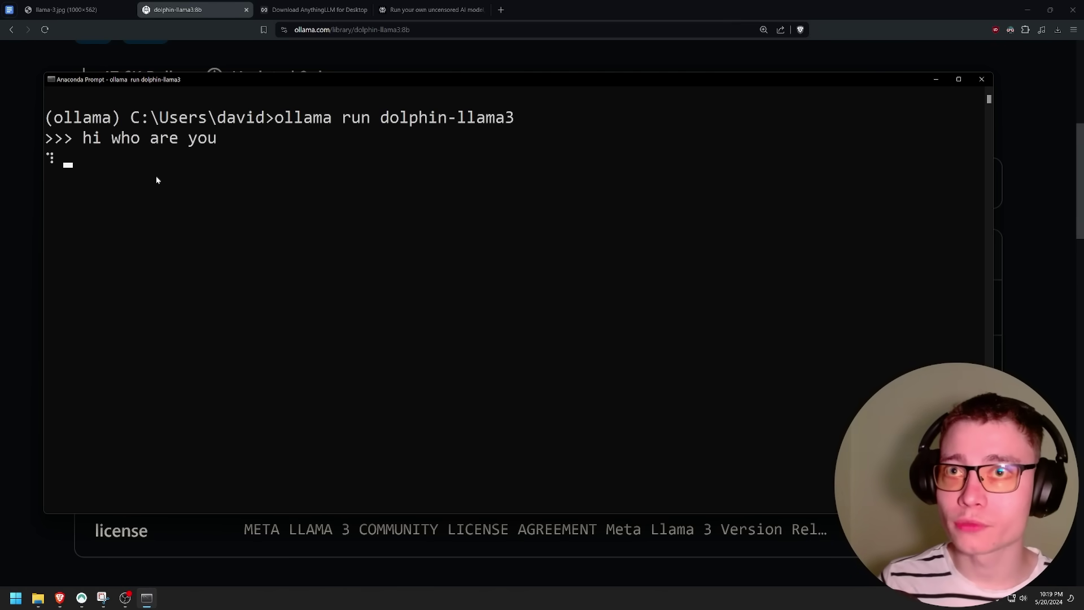